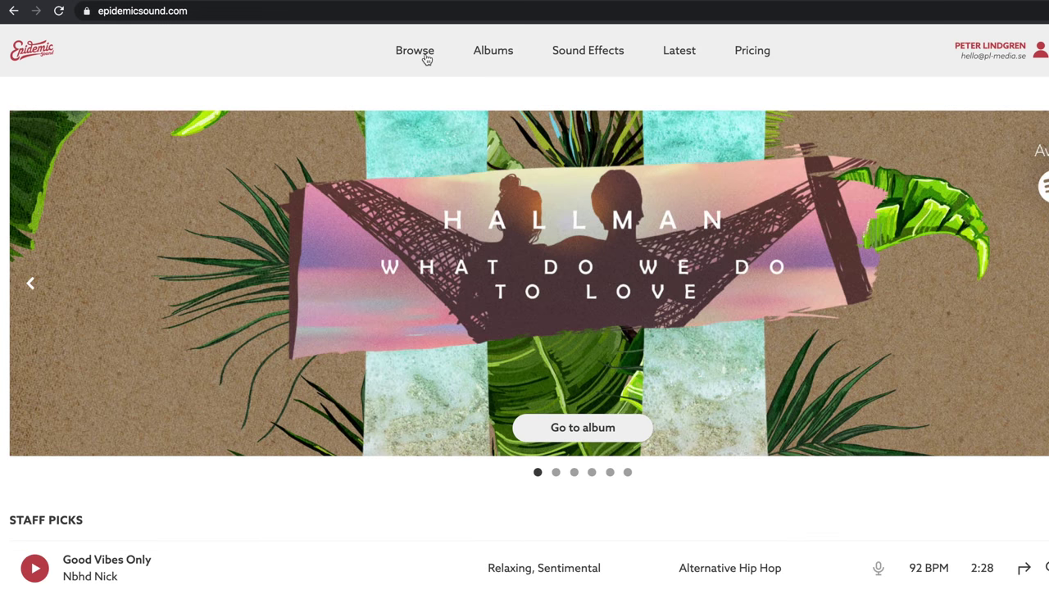
# Step: Browse the Epidemic Sound catalogue by genre and open Metal under Rock
pyautogui.click(425, 58)
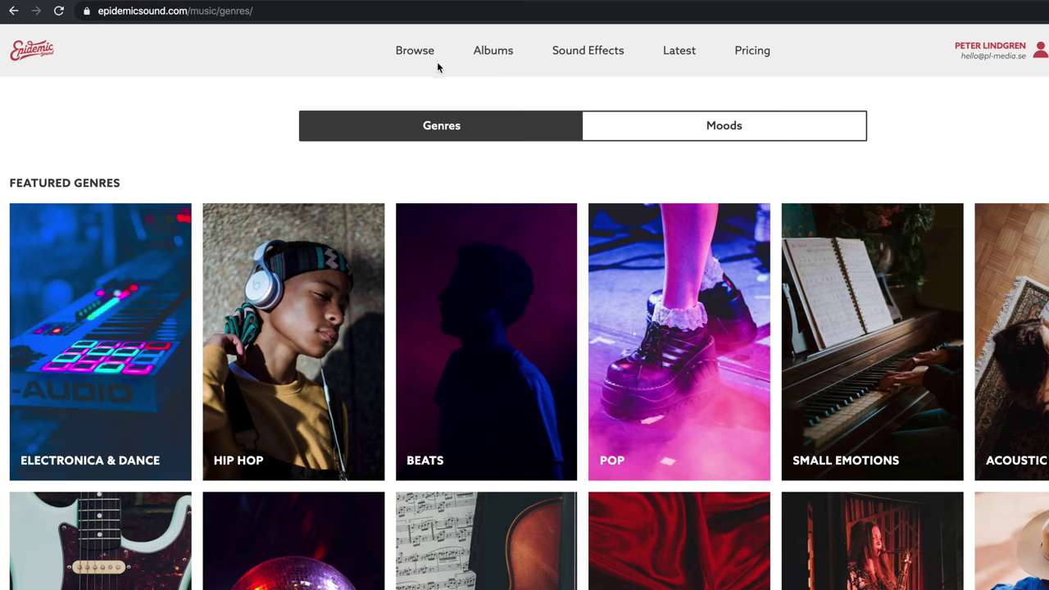
pyautogui.scroll(-5, 631, 212)
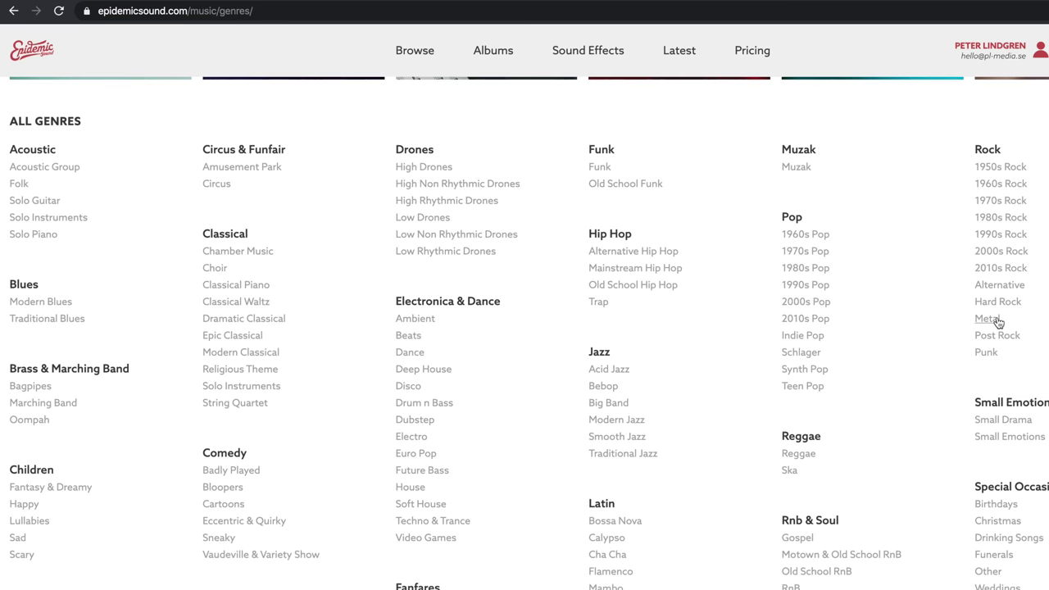
pyautogui.click(990, 254)
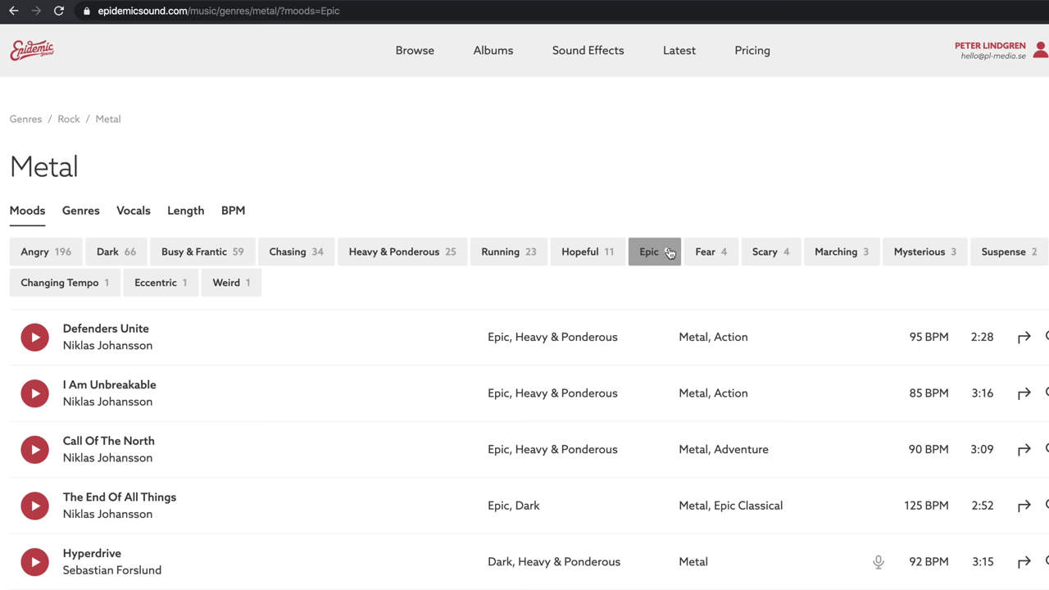
# Step: Scroll the Metal track list and play Call Of The North
pyautogui.scroll(-2, 357, 357)
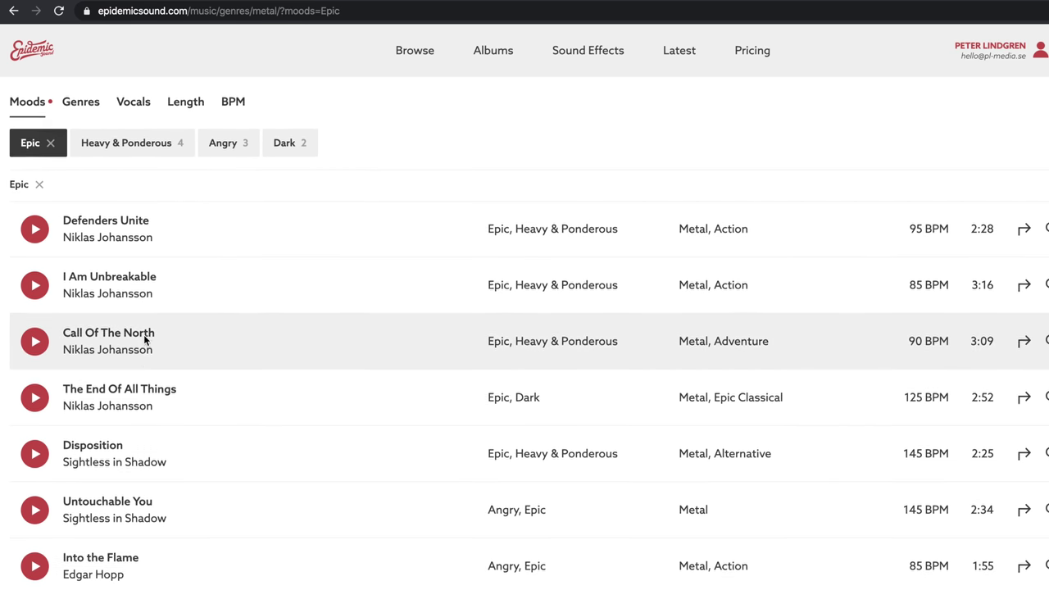
pyautogui.scroll(-2, 145, 331)
pyautogui.scroll(2, 145, 314)
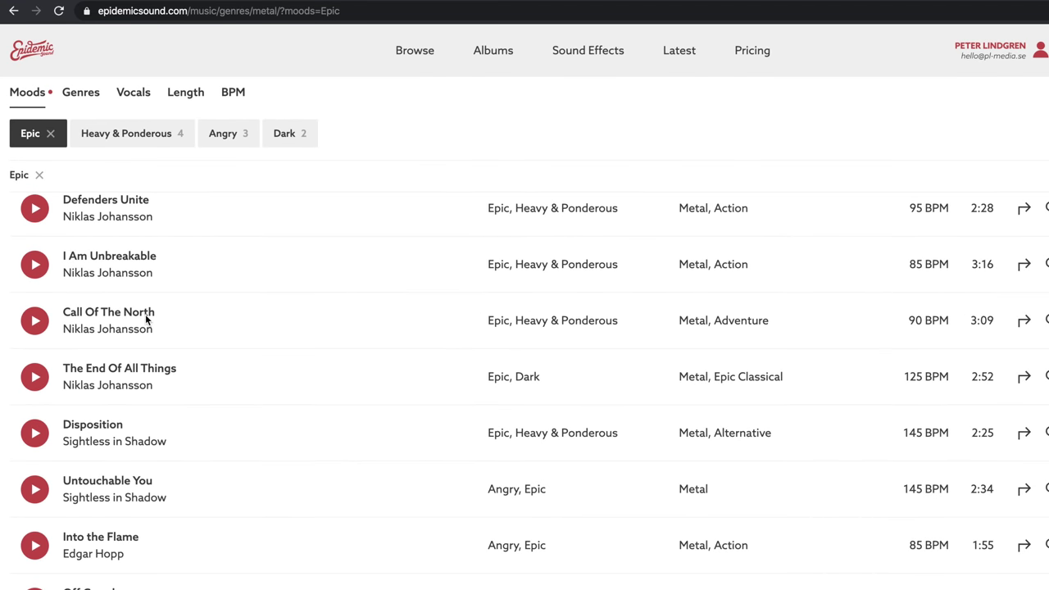
pyautogui.scroll(2, 145, 314)
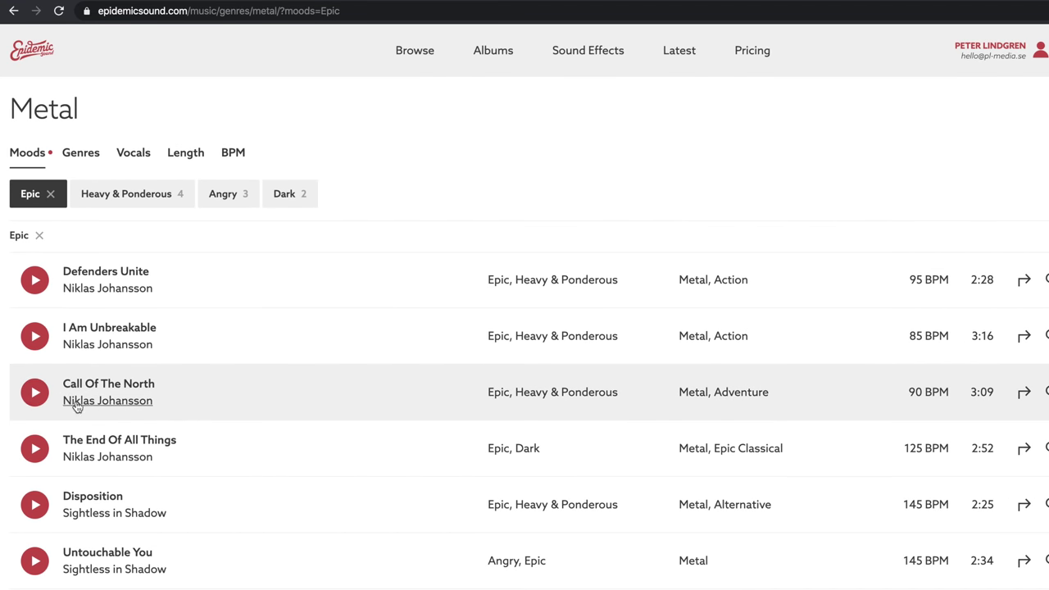
pyautogui.click(35, 394)
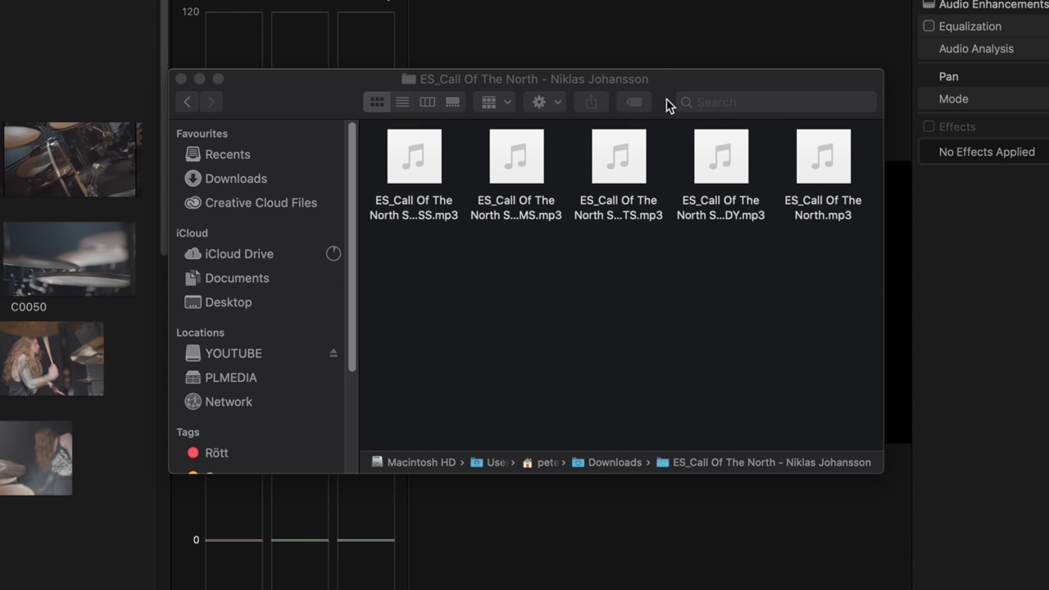
# Step: Drag the BASS through MELODY stems from the list-view folder into the timeline, giving INSTRUMENTS its own lane
pyautogui.click(410, 103)
pyautogui.click(609, 206)
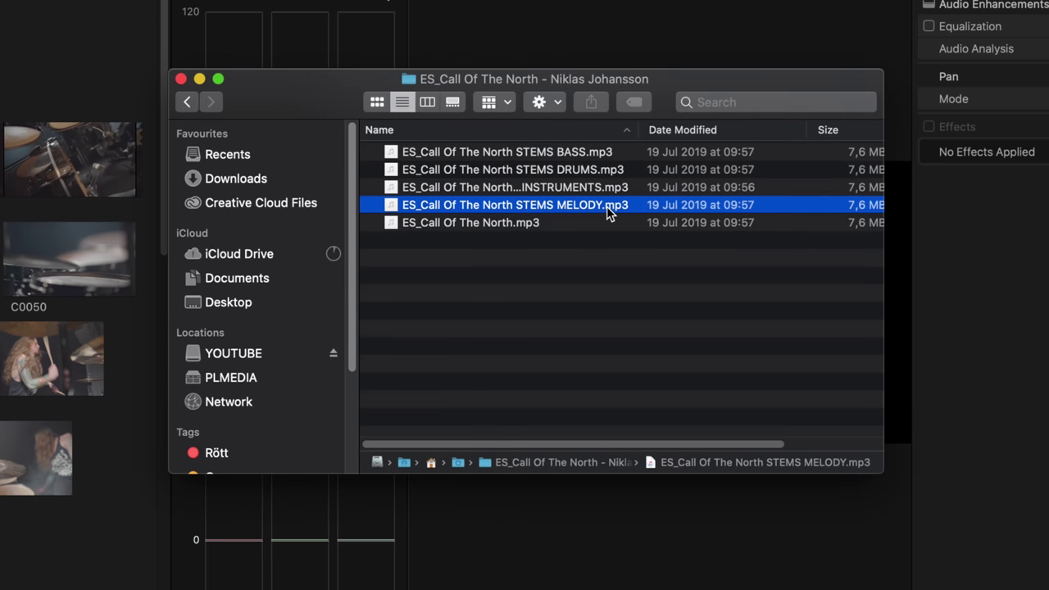
pyautogui.keyDown('shift'); pyautogui.click(592, 153); pyautogui.keyUp('shift')
pyautogui.moveTo(596, 156); pyautogui.dragTo(84, 514)
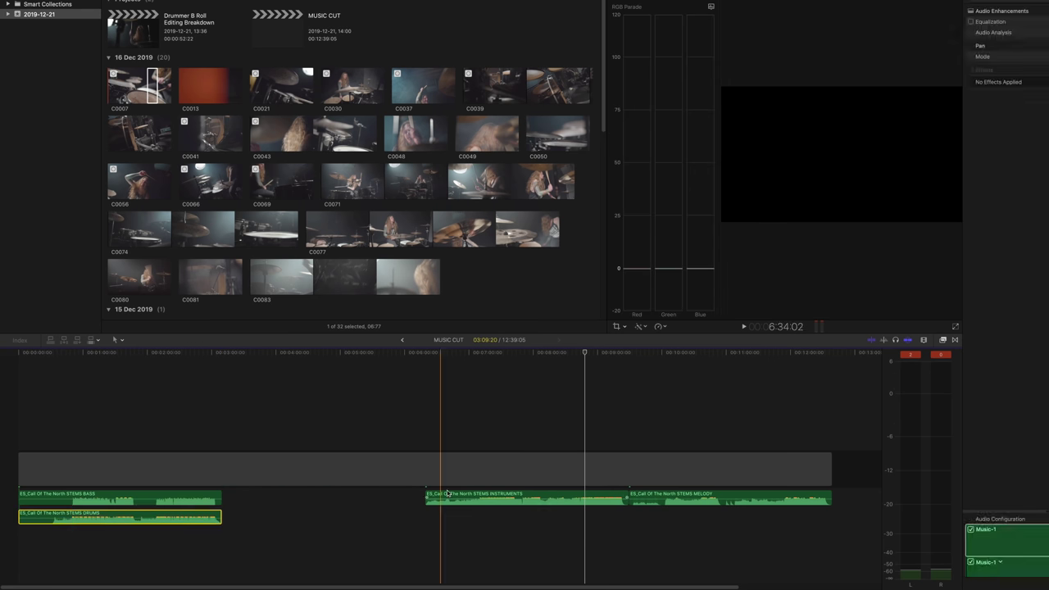
pyautogui.click(447, 494)
pyautogui.moveTo(447, 494); pyautogui.dragTo(59, 539)
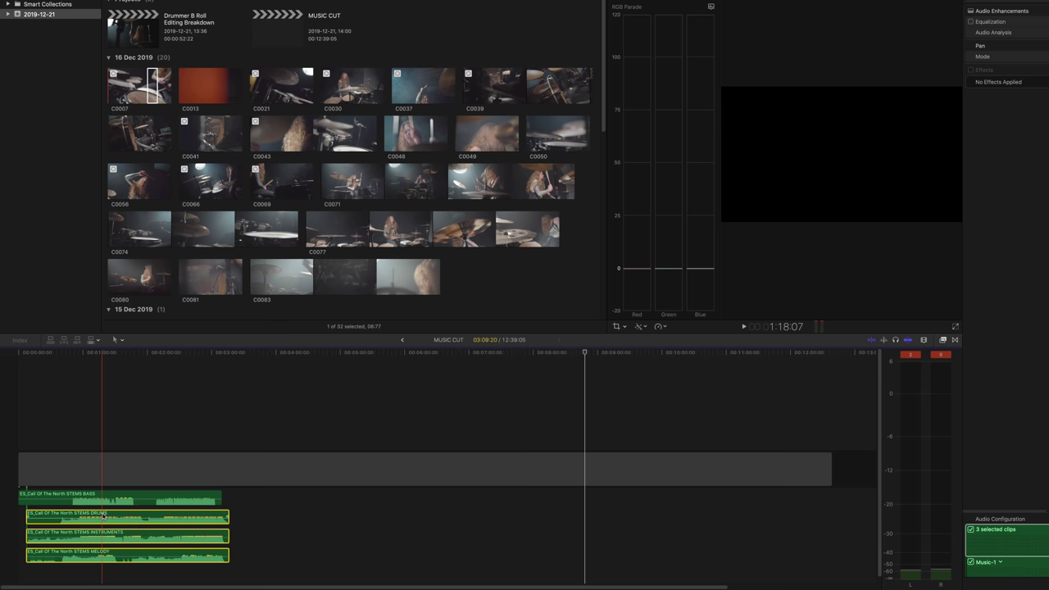
# Step: Line up DRUMS, INSTRUMENTS and MELODY with BASS at the start and make the clips much taller
pyautogui.moveTo(97, 515); pyautogui.dragTo(59, 514)
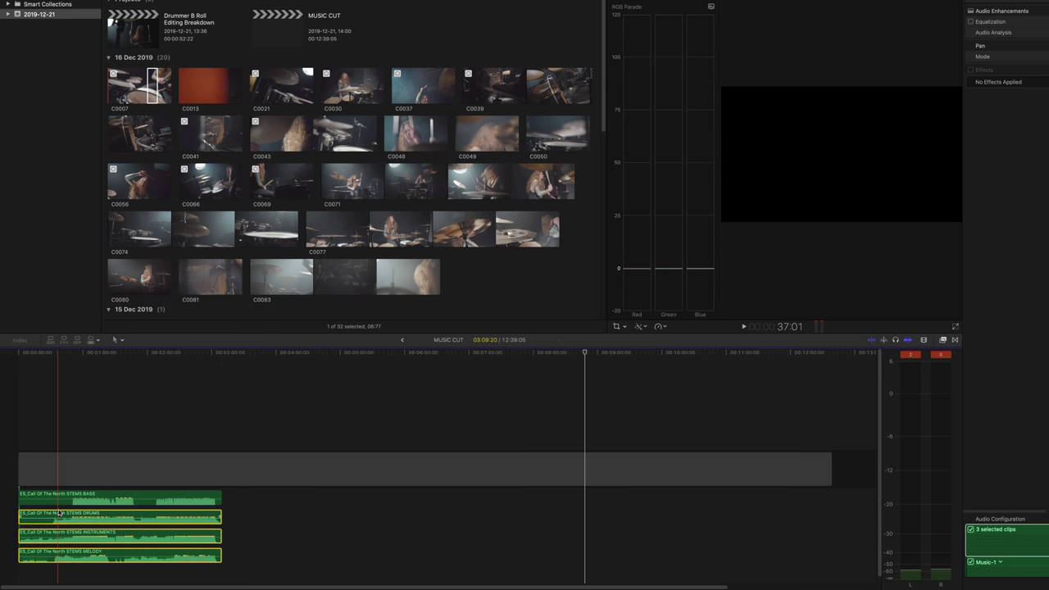
pyautogui.click(370, 469)
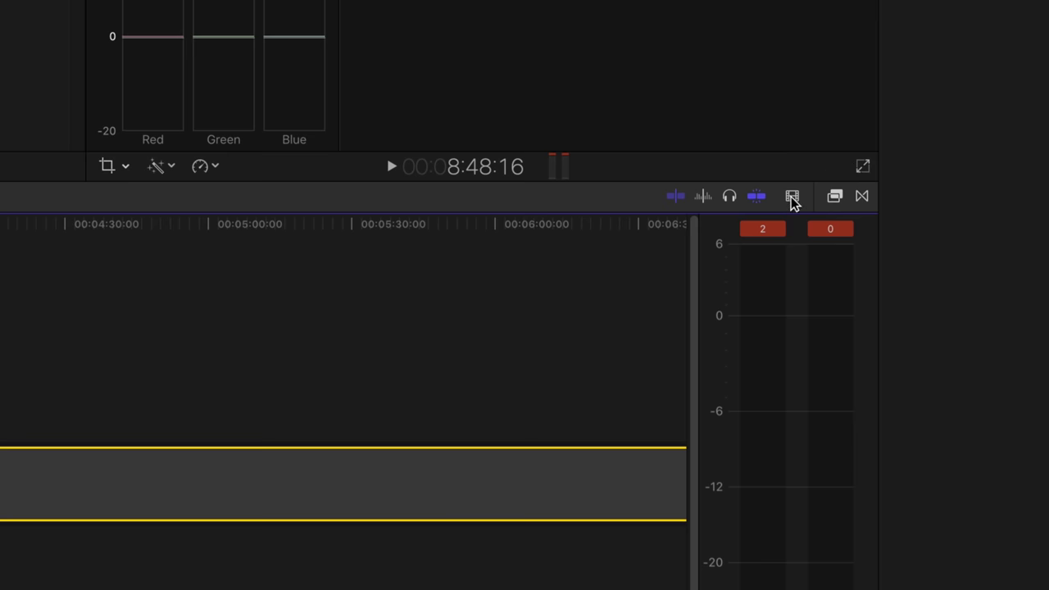
pyautogui.click(792, 199)
pyautogui.moveTo(751, 333); pyautogui.dragTo(874, 335)
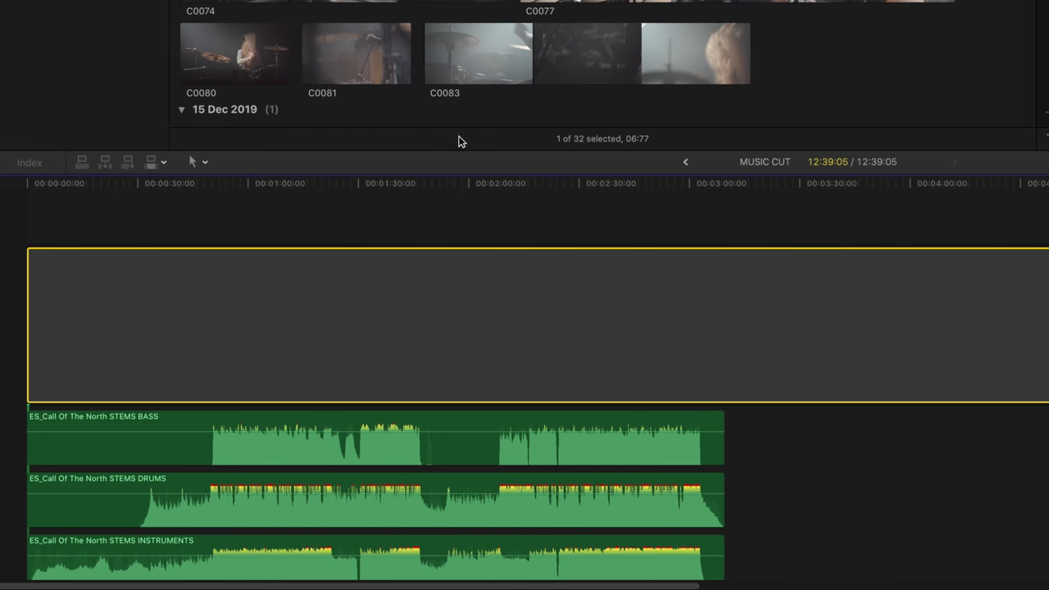
# Step: Zoom the timeline in through Clip Appearance for finer waveform detail
pyautogui.scroll(-3, 640, 344)
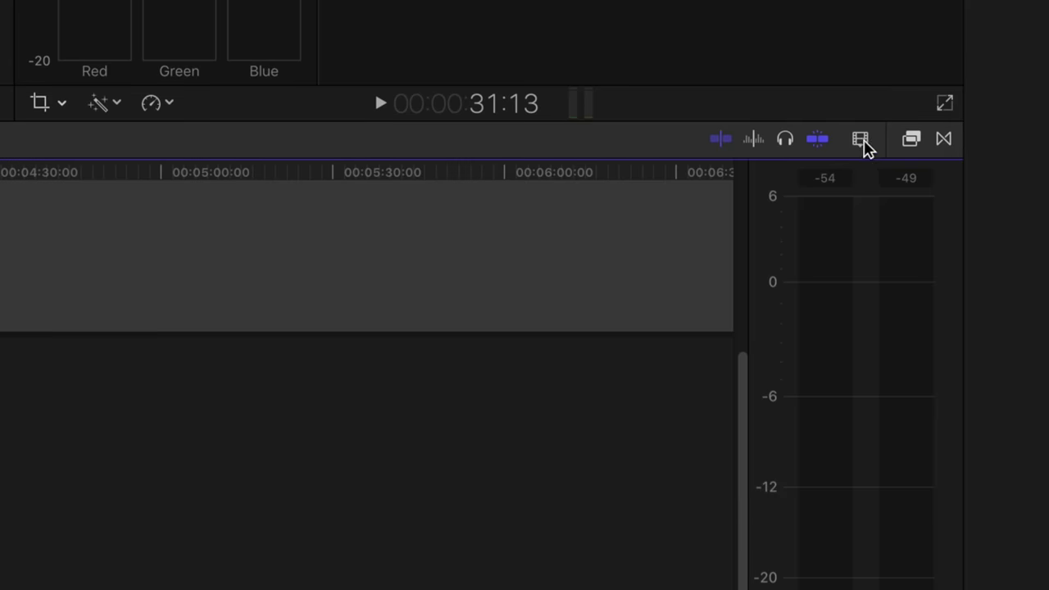
pyautogui.click(864, 145)
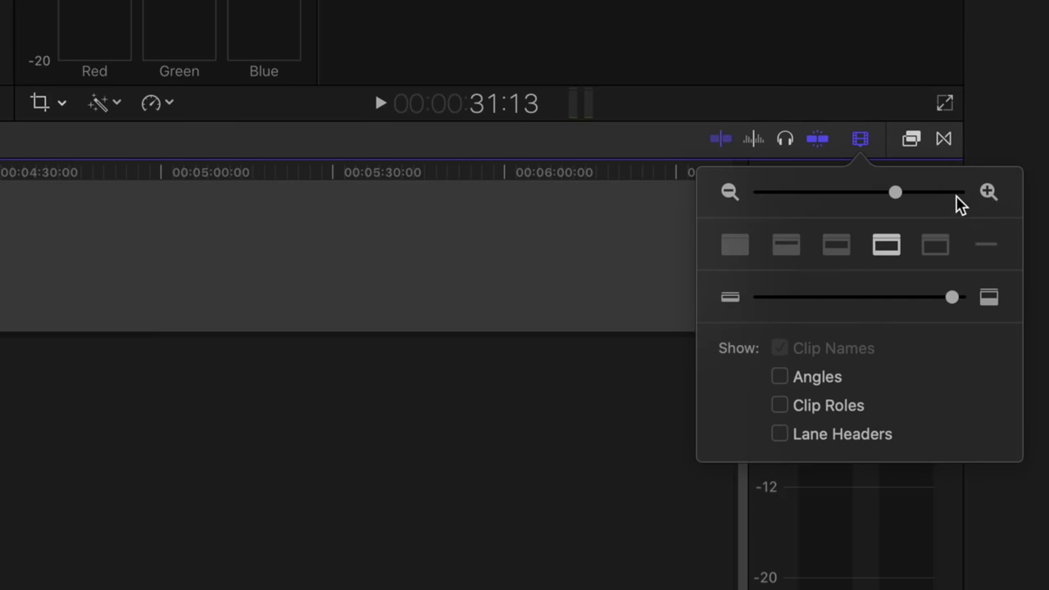
pyautogui.click(987, 194)
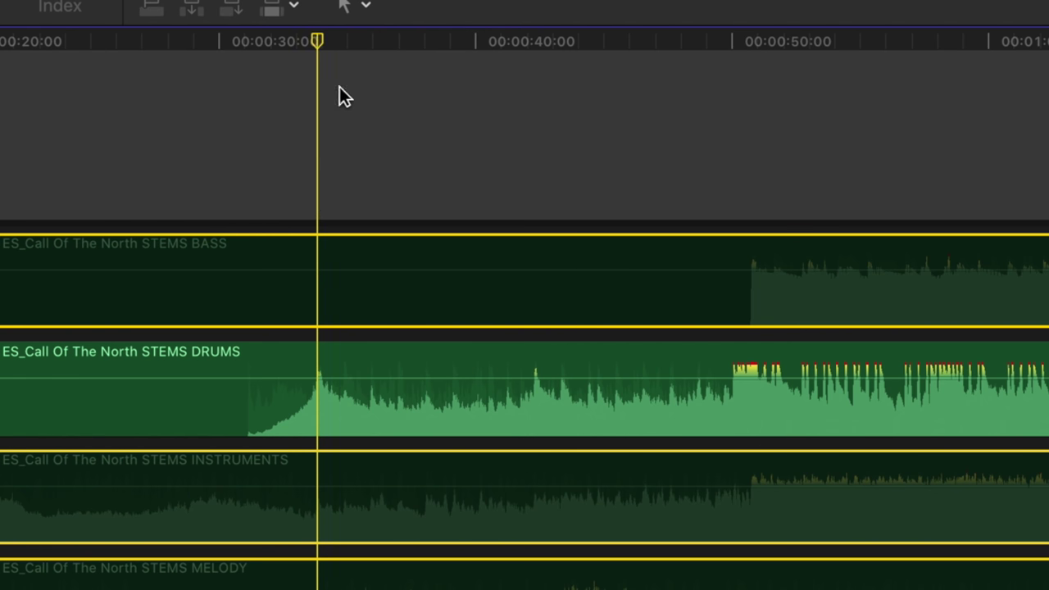
# Step: Blade all four stems at the 00:00:30 mark
pyautogui.press('s')
pyautogui.click(377, 40)
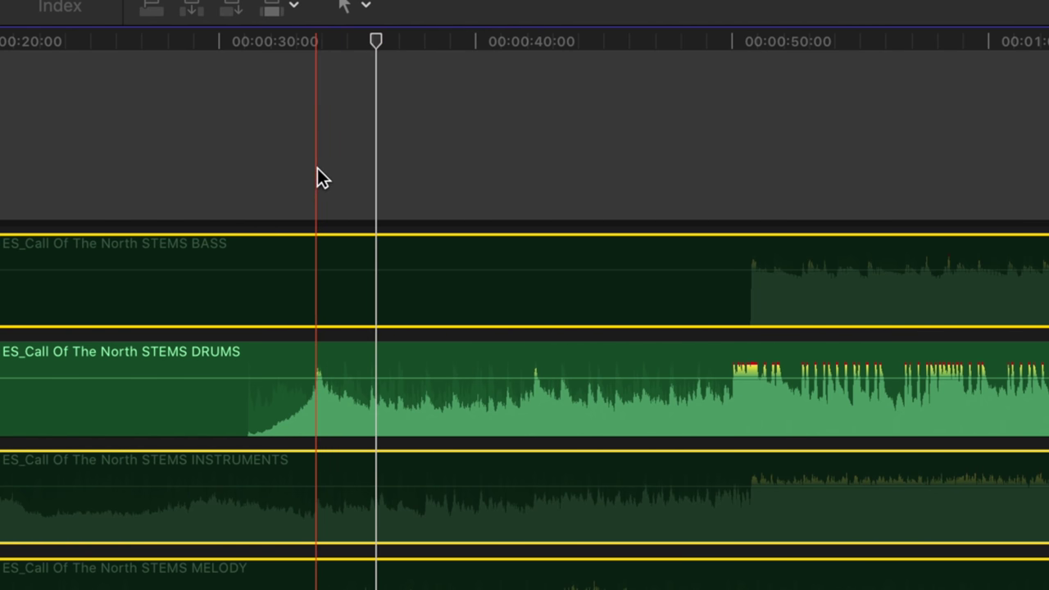
pyautogui.click(319, 41)
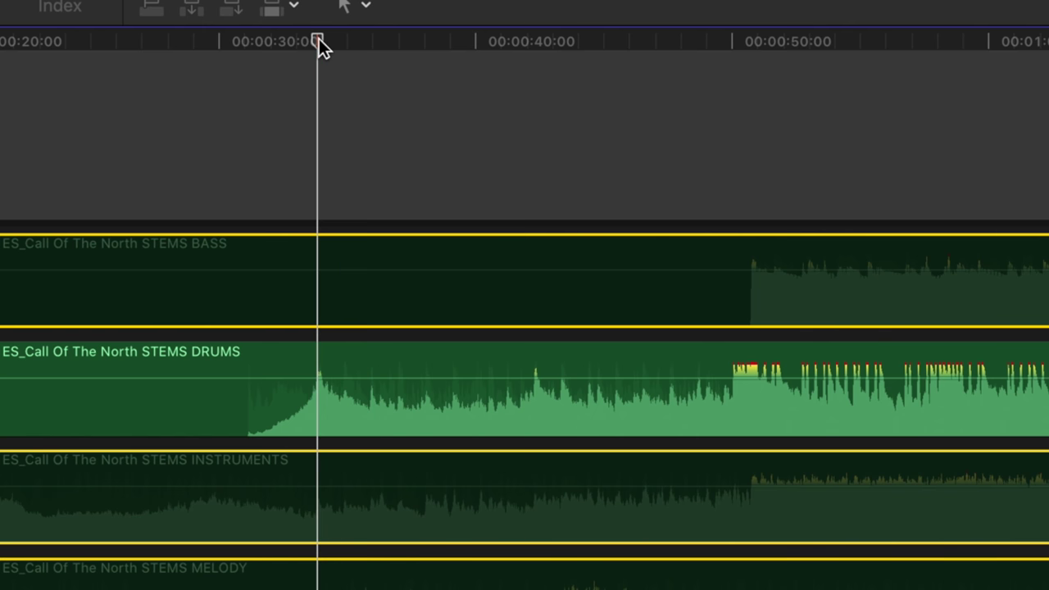
pyautogui.press('p')
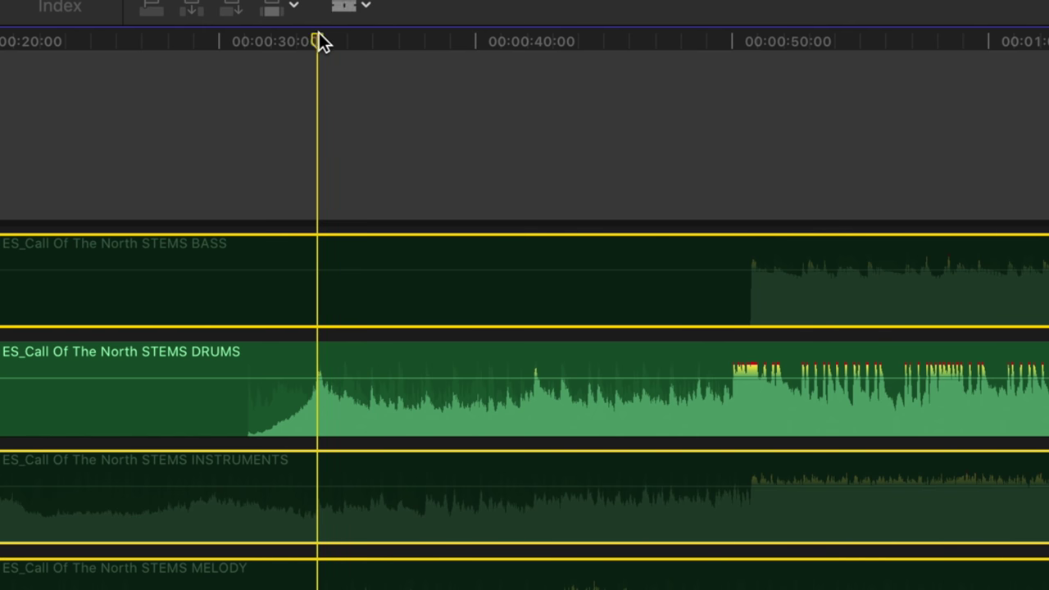
pyautogui.press('super+b')
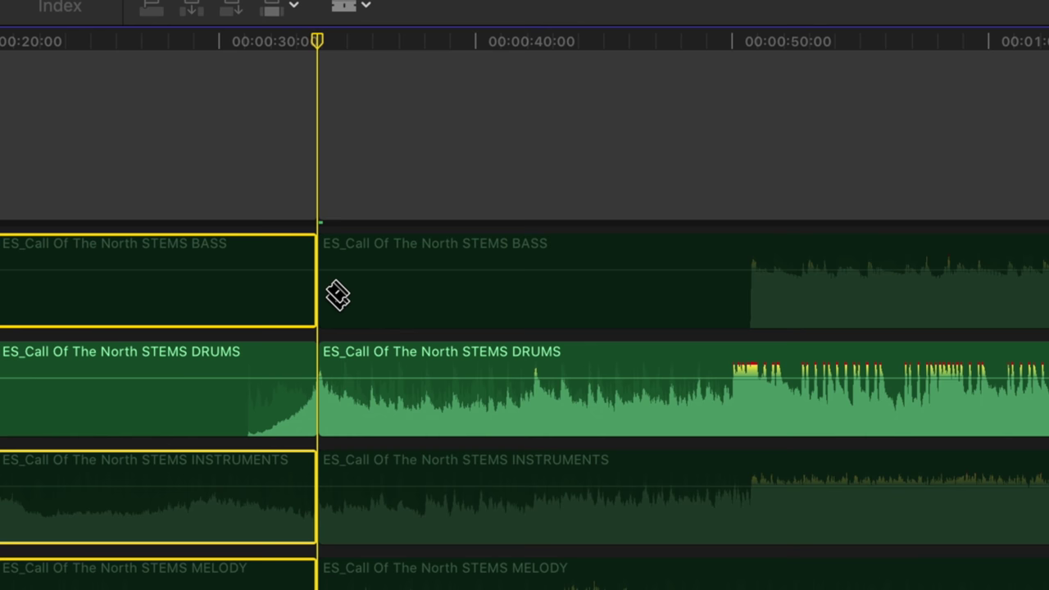
# Step: Cut all four stems again just after 00:02:00, where the drums return
pyautogui.hscroll(15, 341, 278)
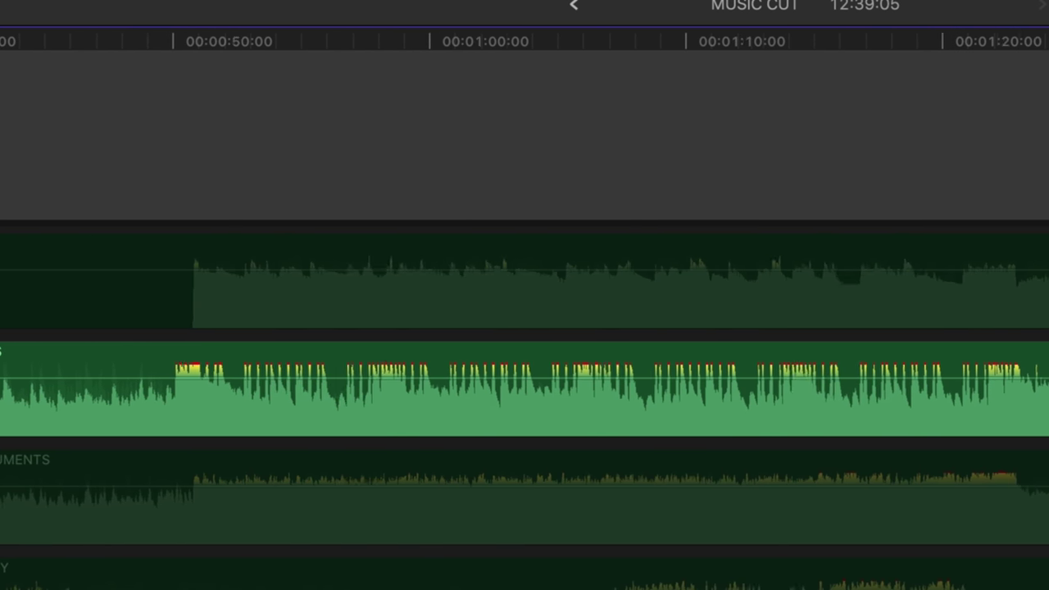
pyautogui.hscroll(10, 525, 328)
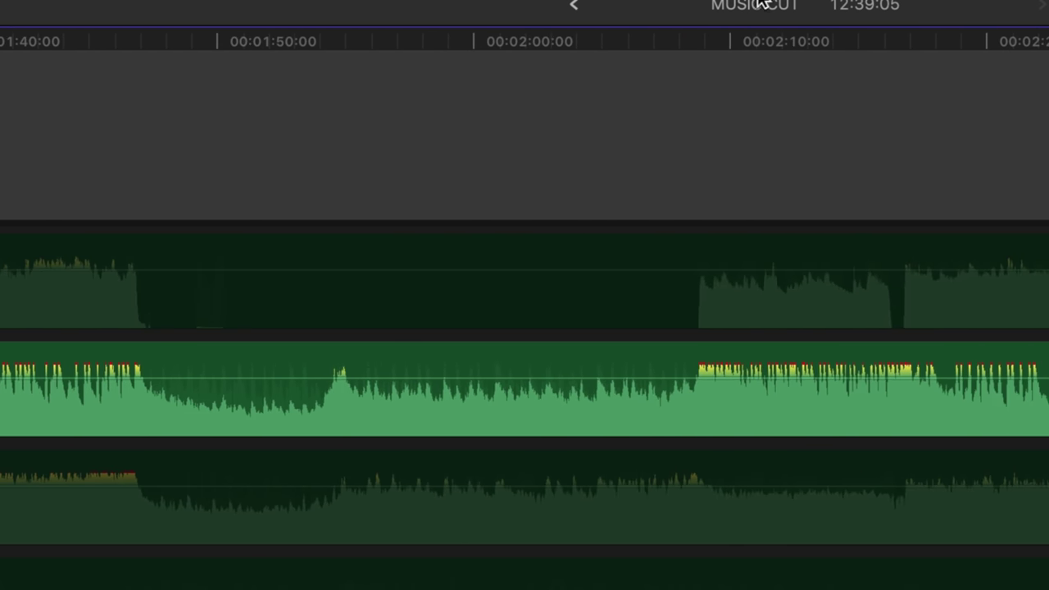
pyautogui.click(702, 41)
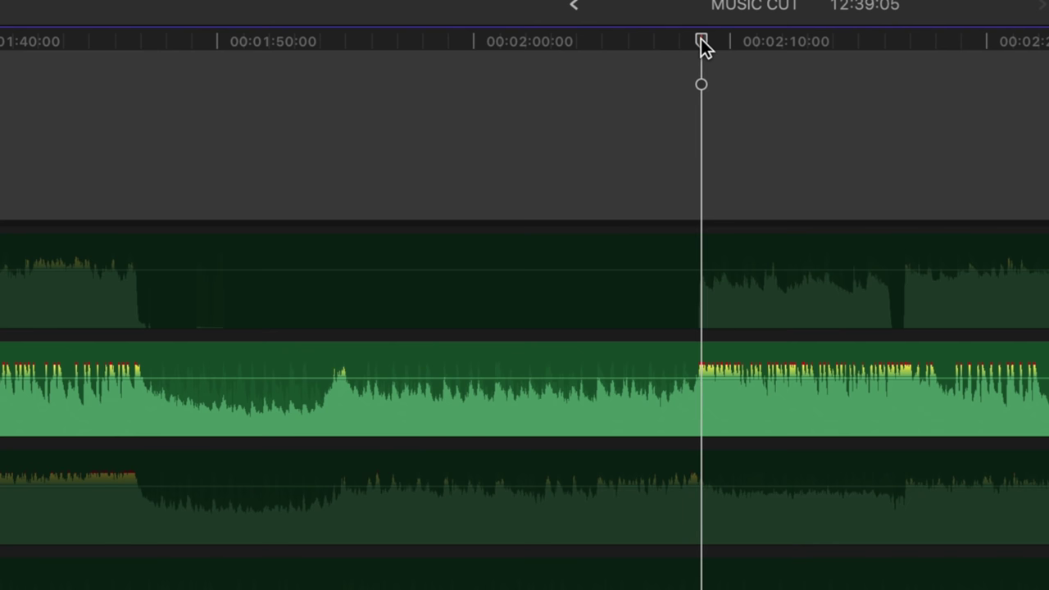
pyautogui.press('Left')
pyautogui.press('Left')
pyautogui.press('Right')
pyautogui.press('Right')
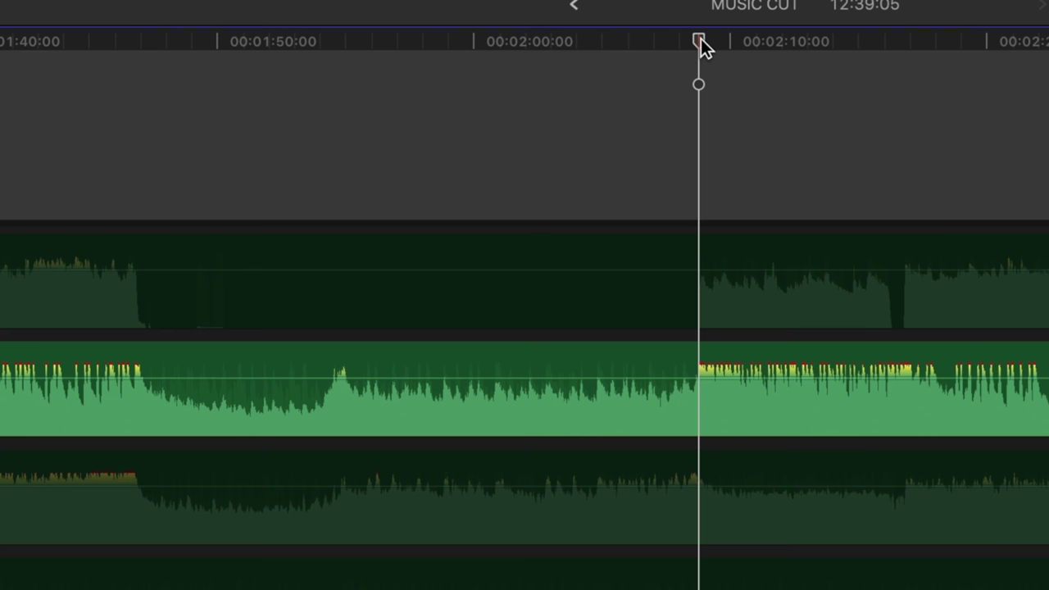
pyautogui.press('b')
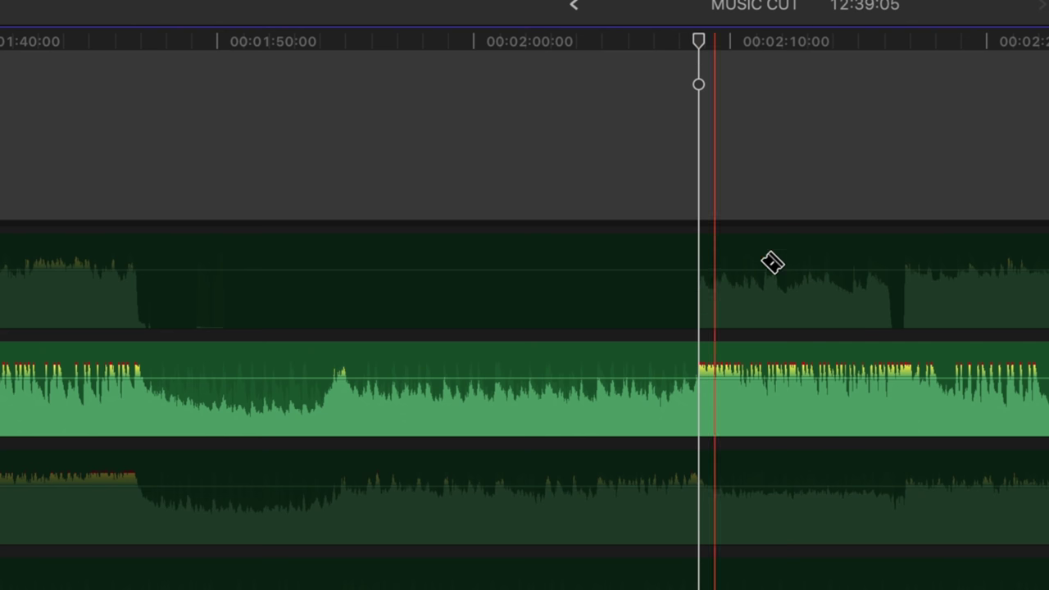
pyautogui.keyDown('shift'); pyautogui.click(719, 300); pyautogui.keyUp('shift')
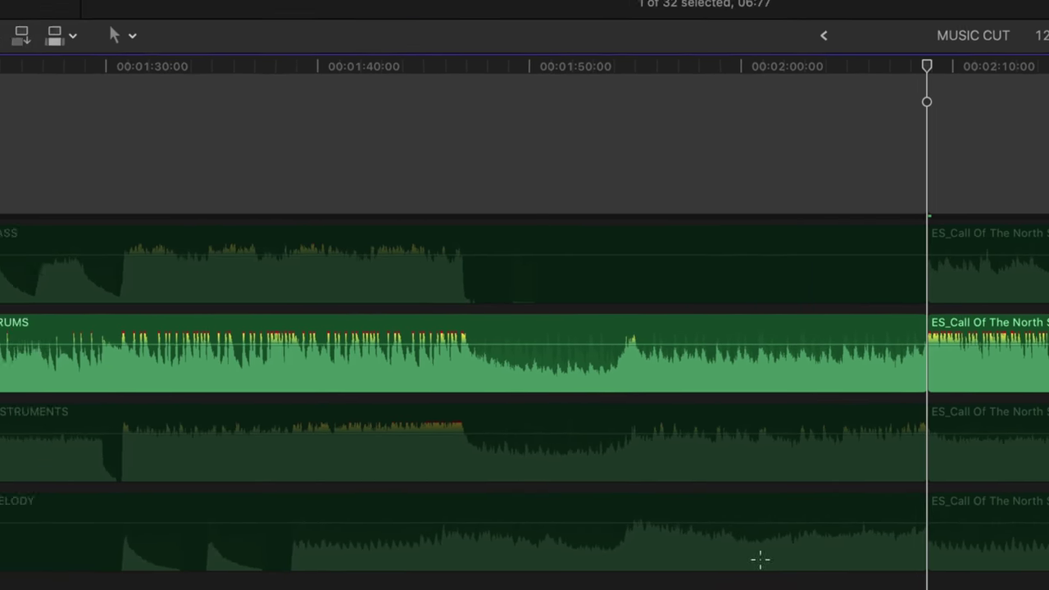
# Step: Marquee-select the stacked stem clips around the cut near 00:00:40
pyautogui.moveTo(630, 589); pyautogui.dragTo(494, 122)
pyautogui.moveTo(733, 120); pyautogui.dragTo(733, 119)
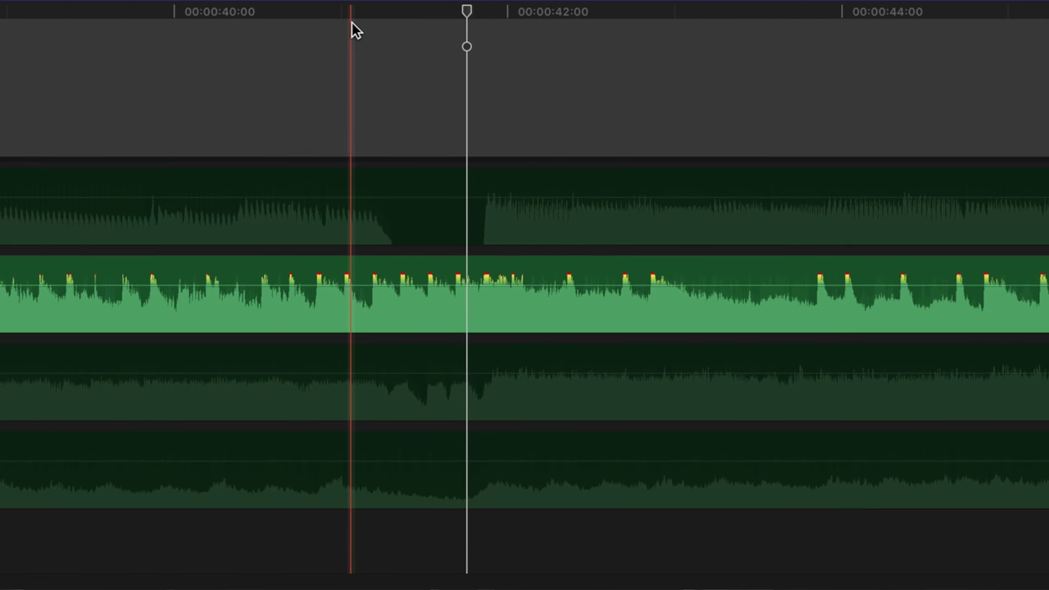
# Step: Find the 40-second cut, then drag the four later stem sections right to open a gap
pyautogui.press('space')
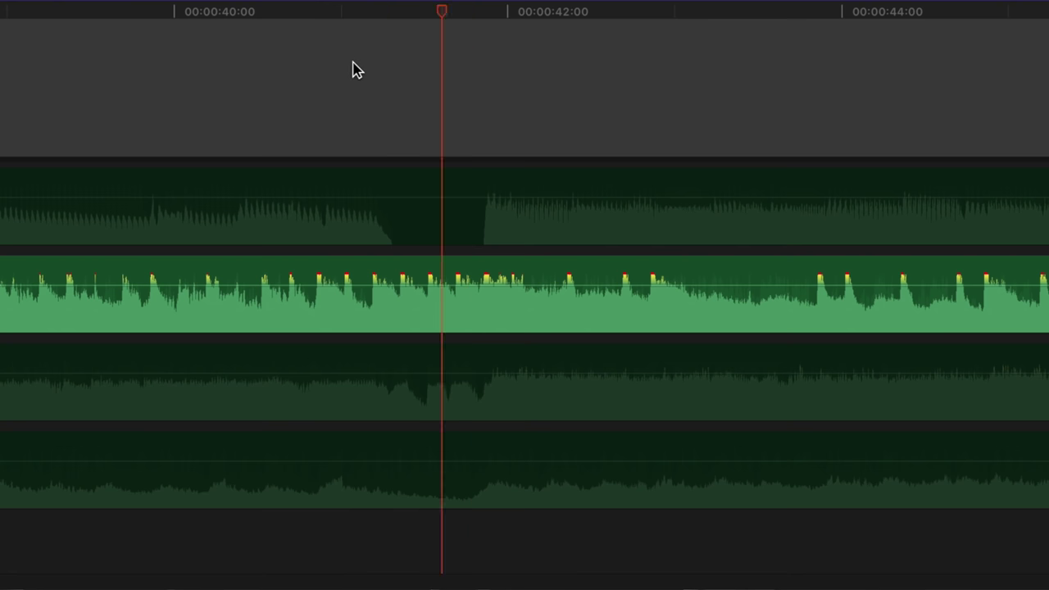
pyautogui.press('space')
pyautogui.press('Left')
pyautogui.press('Left')
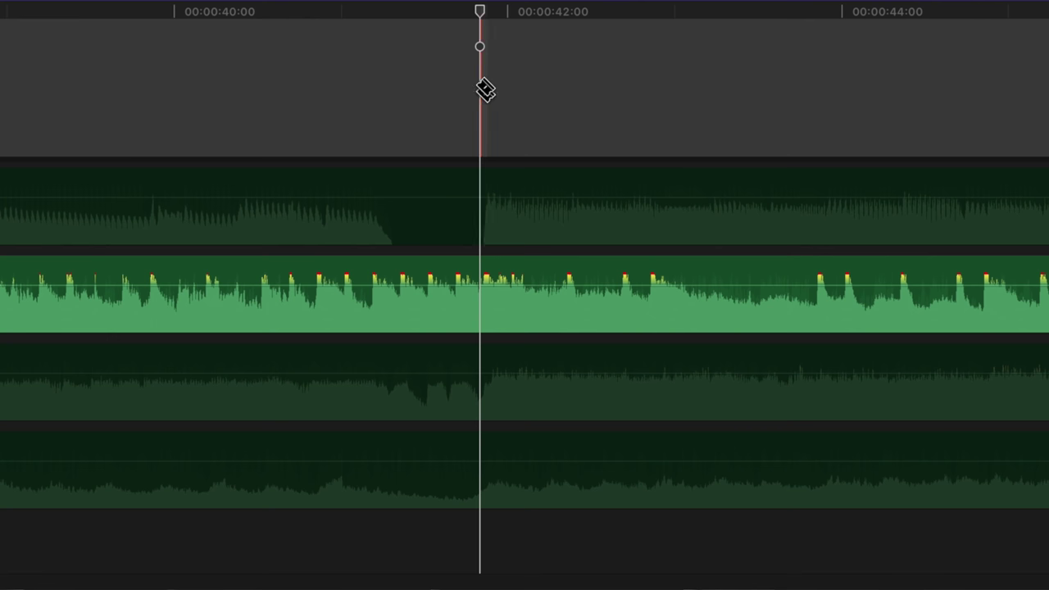
pyautogui.press('super+minus')
pyautogui.press('super+minus')
pyautogui.press('super+minus')
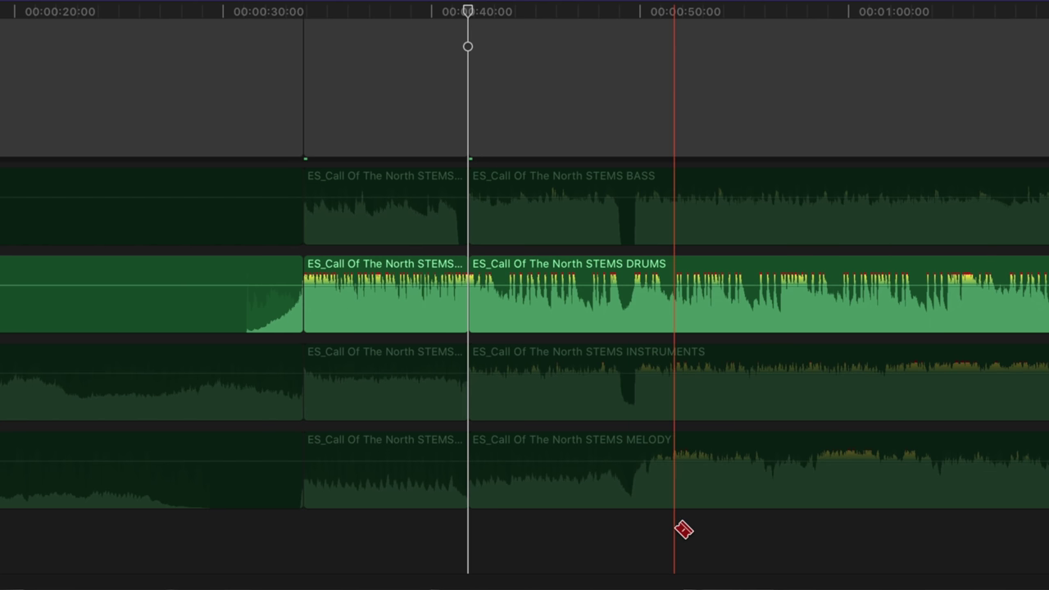
pyautogui.moveTo(619, 432); pyautogui.dragTo(598, 188)
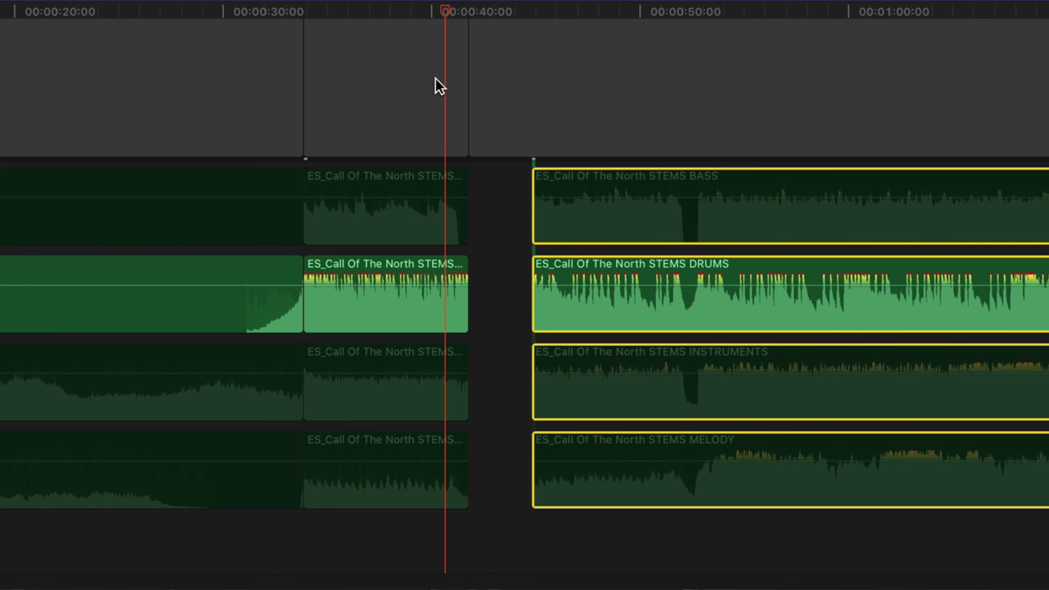
pyautogui.press('space')
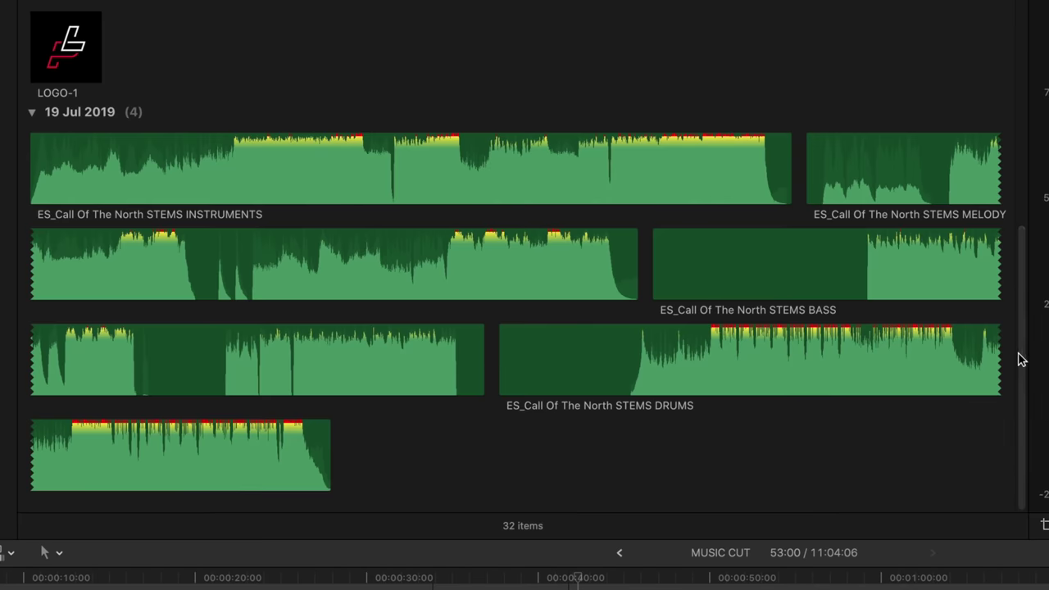
# Step: Drag Sinematic - Sub Sonic Bass Drops_02 from the browser into the gap near 00:00:40
pyautogui.moveTo(1021, 355); pyautogui.dragTo(1007, 150)
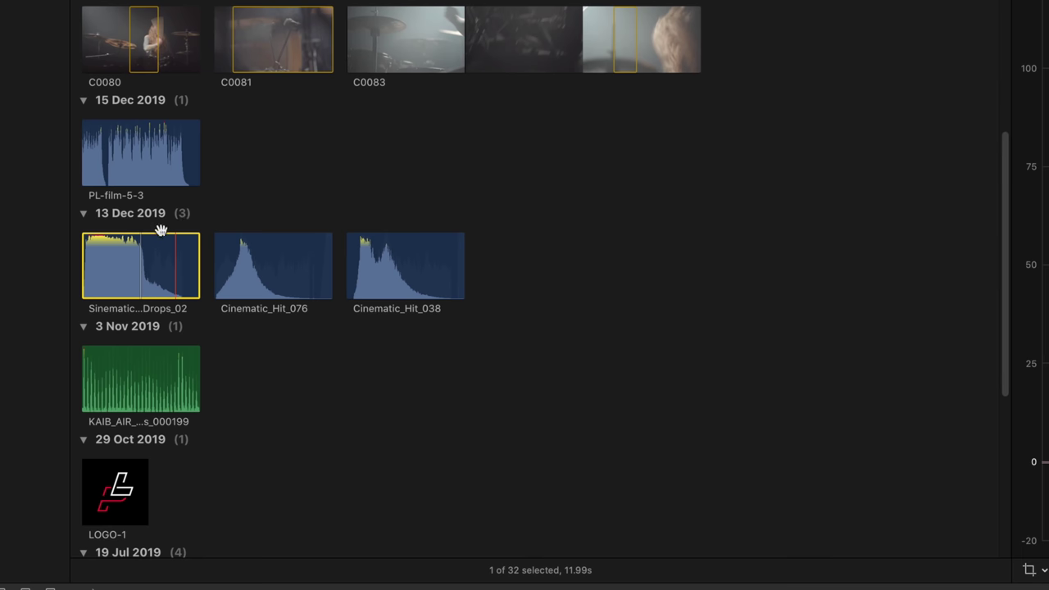
pyautogui.moveTo(160, 229); pyautogui.dragTo(591, 509)
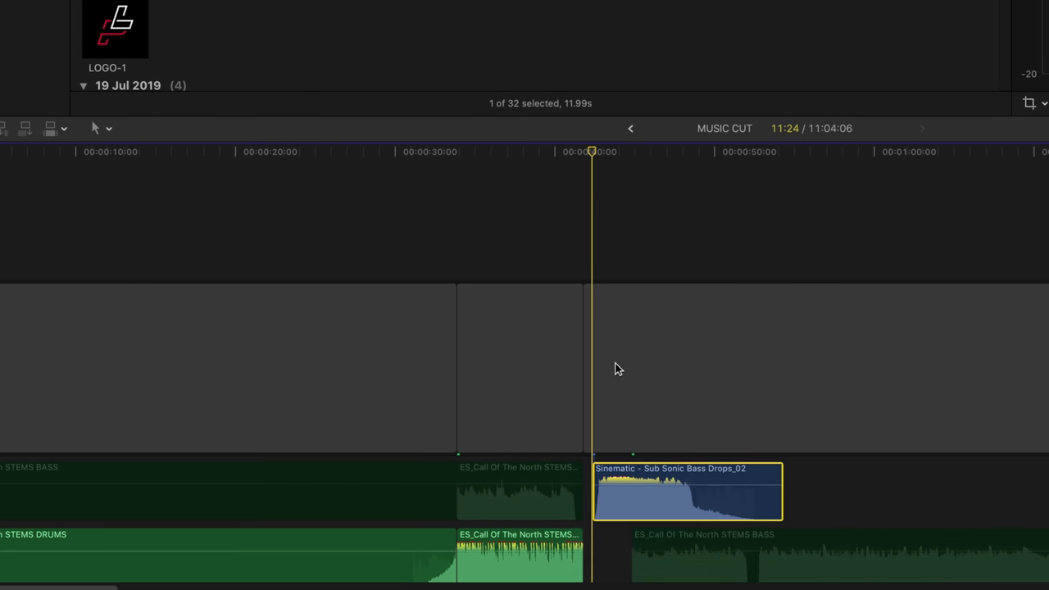
pyautogui.scroll(-3, 615, 360)
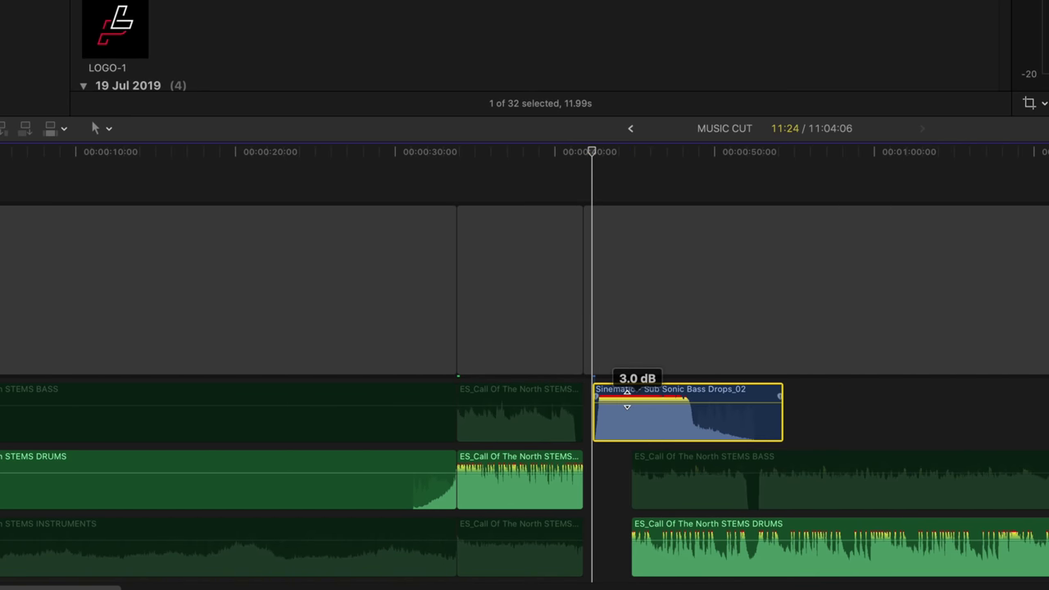
pyautogui.scroll(-1, 634, 396)
pyautogui.press('space')
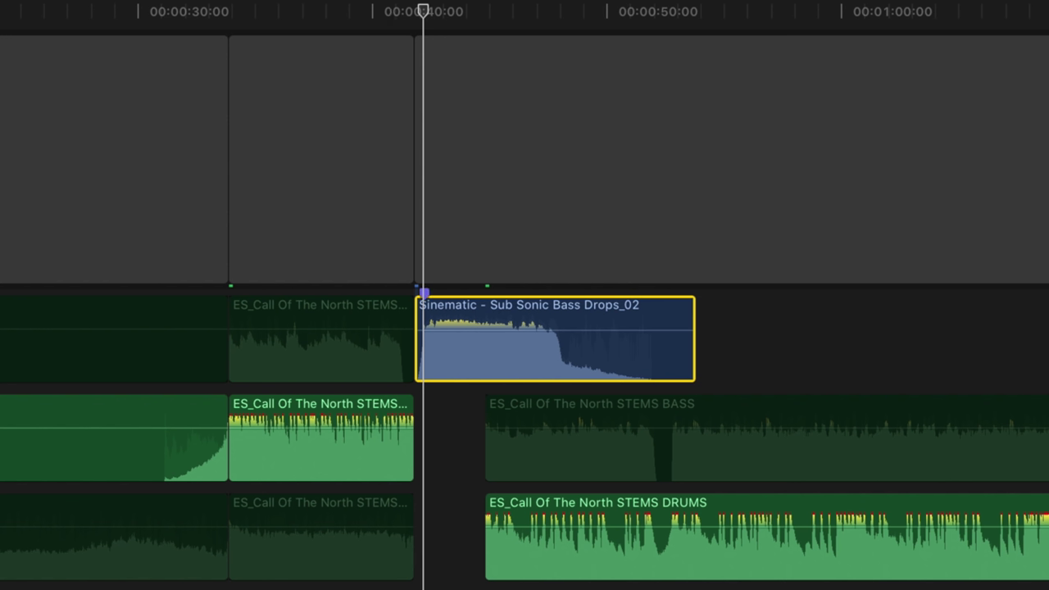
pyautogui.click(424, 10)
# Step: Rename the marker at the gap START and zoom in around it
pyautogui.press('m')
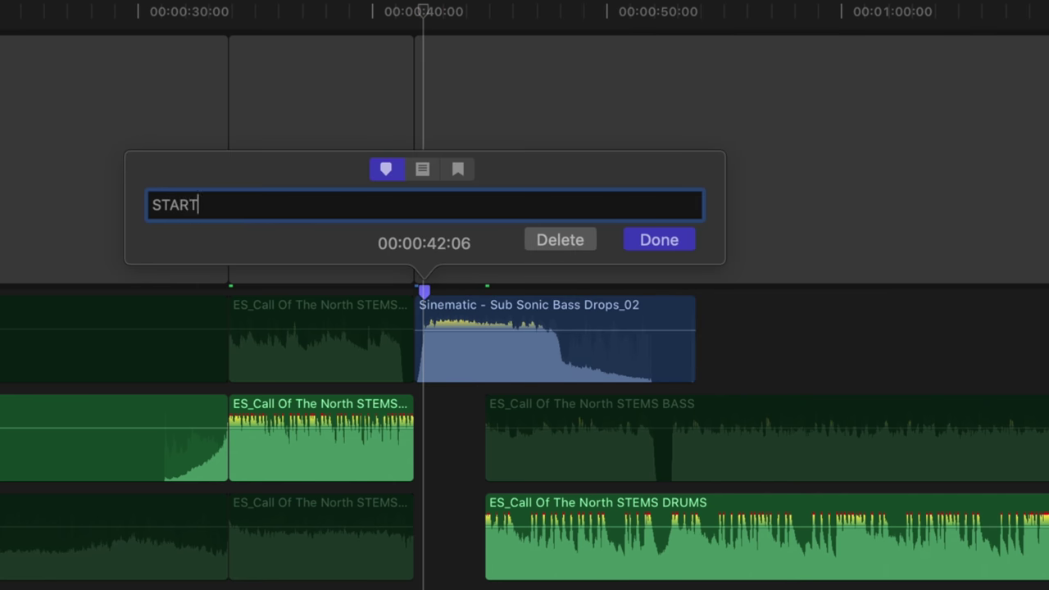
pyautogui.click(683, 248)
pyautogui.press('super+equal')
pyautogui.press('super+equal')
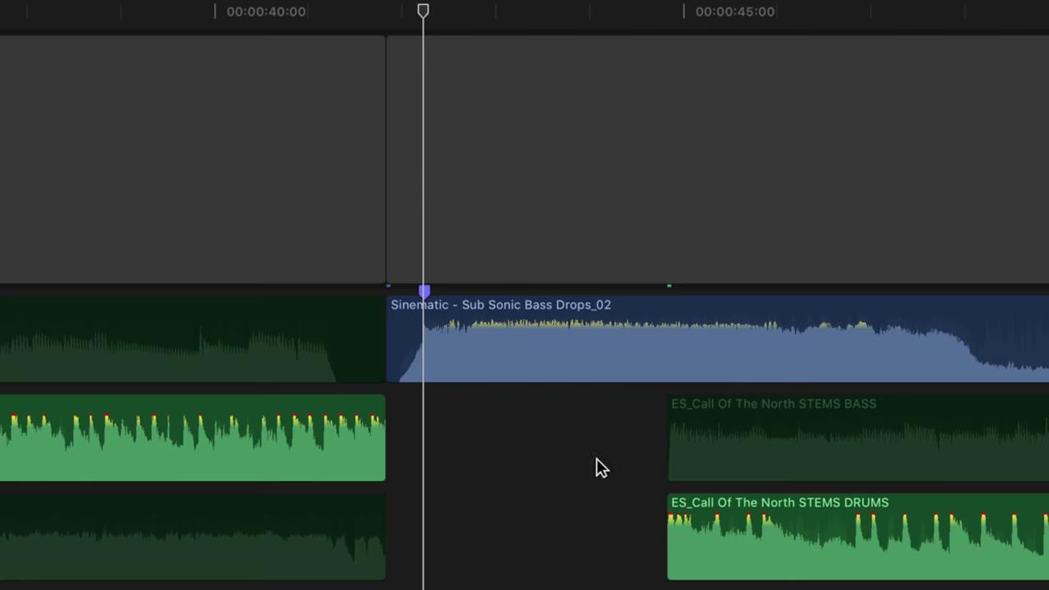
# Step: Shift the bass drop clip 10 frames earlier in its lane and play it back
pyautogui.moveTo(471, 305); pyautogui.dragTo(460, 444)
pyautogui.press('super+z')
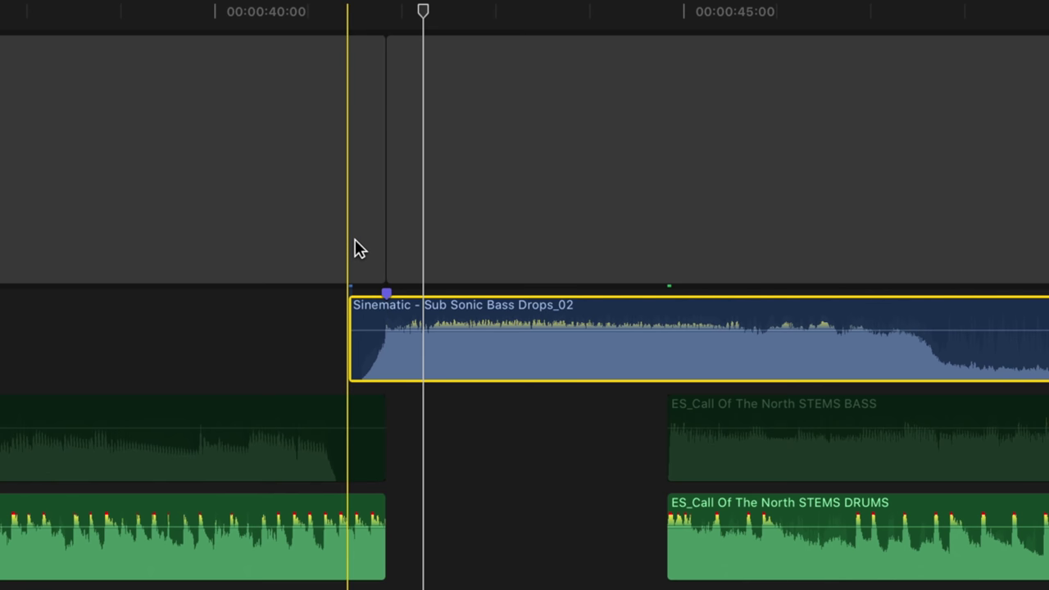
pyautogui.press('space')
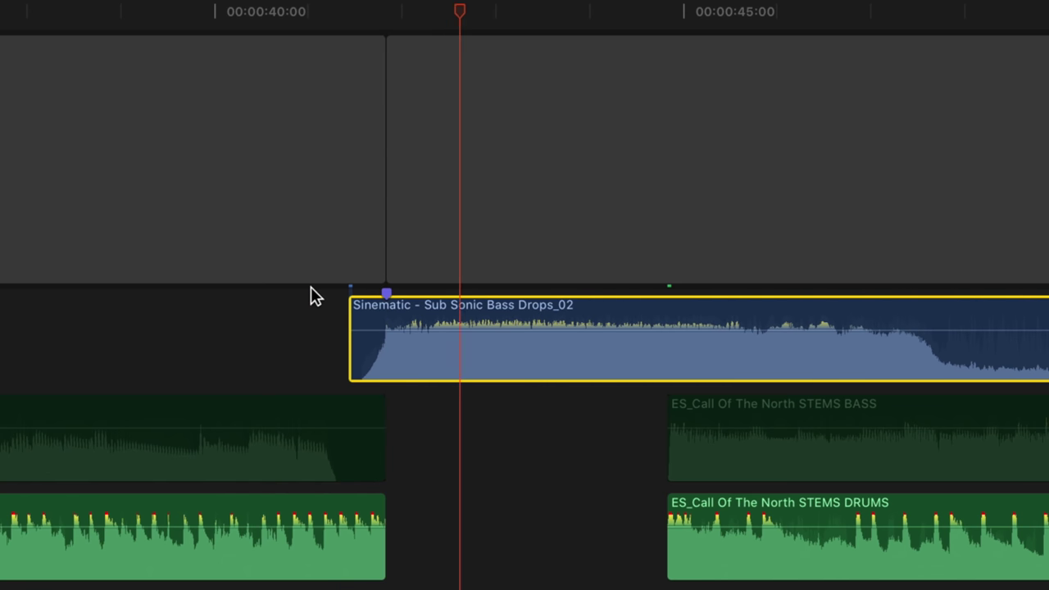
pyautogui.scroll(-1, 649, 451)
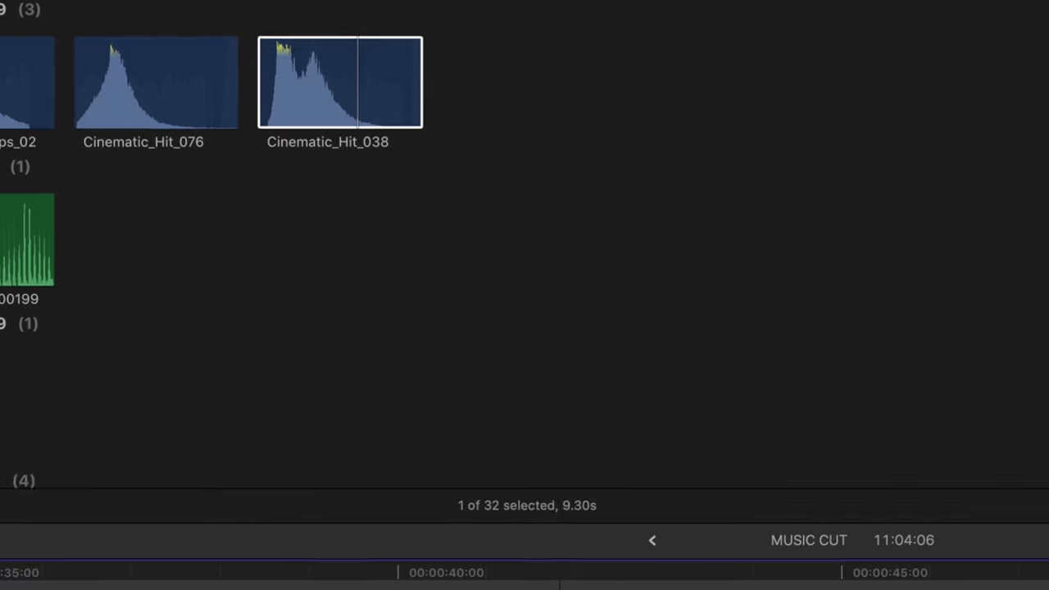
# Step: Add Cinematic_Hit_038 beneath the bass drop, audition it alone and move it earlier
pyautogui.moveTo(340, 81); pyautogui.dragTo(354, 403)
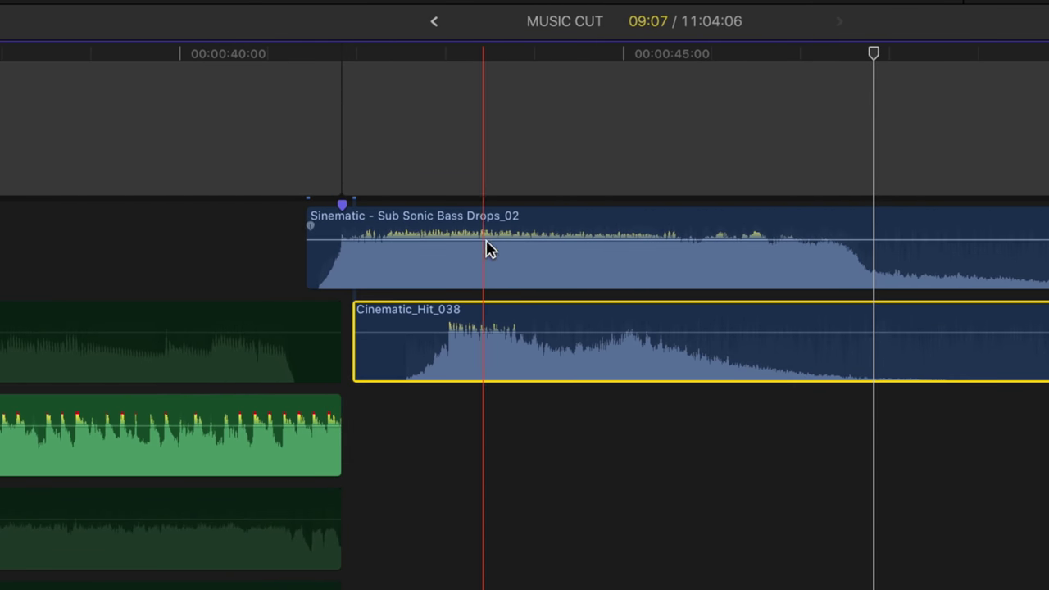
pyautogui.click(489, 234)
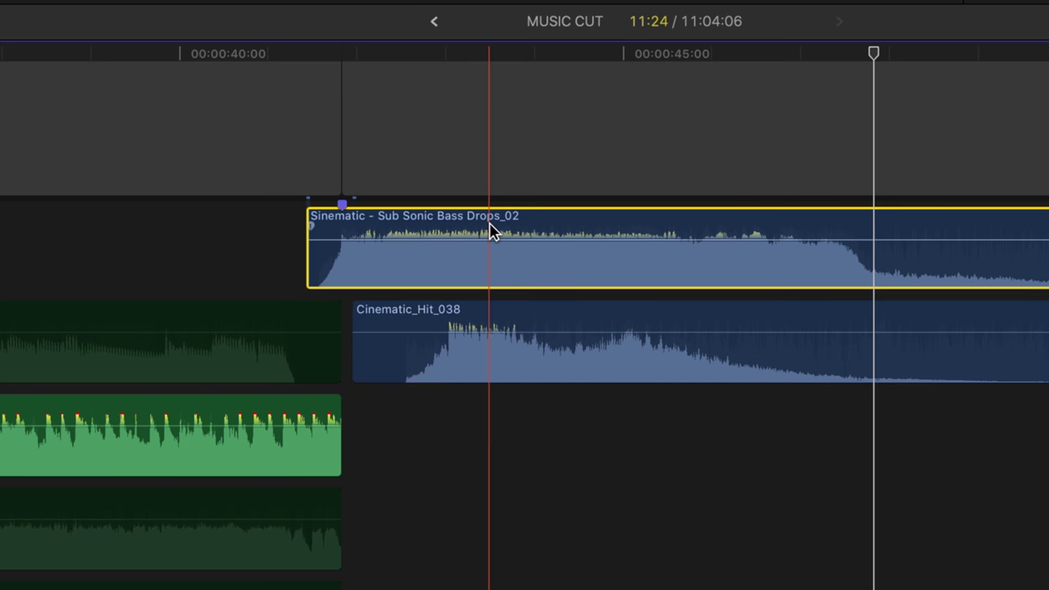
pyautogui.press('v')
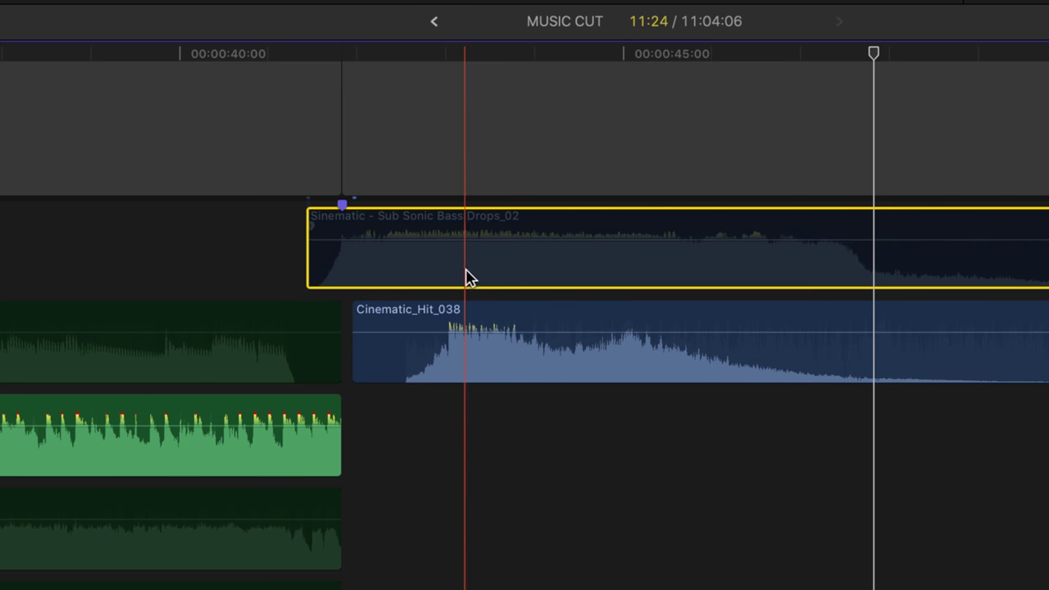
pyautogui.click(435, 318)
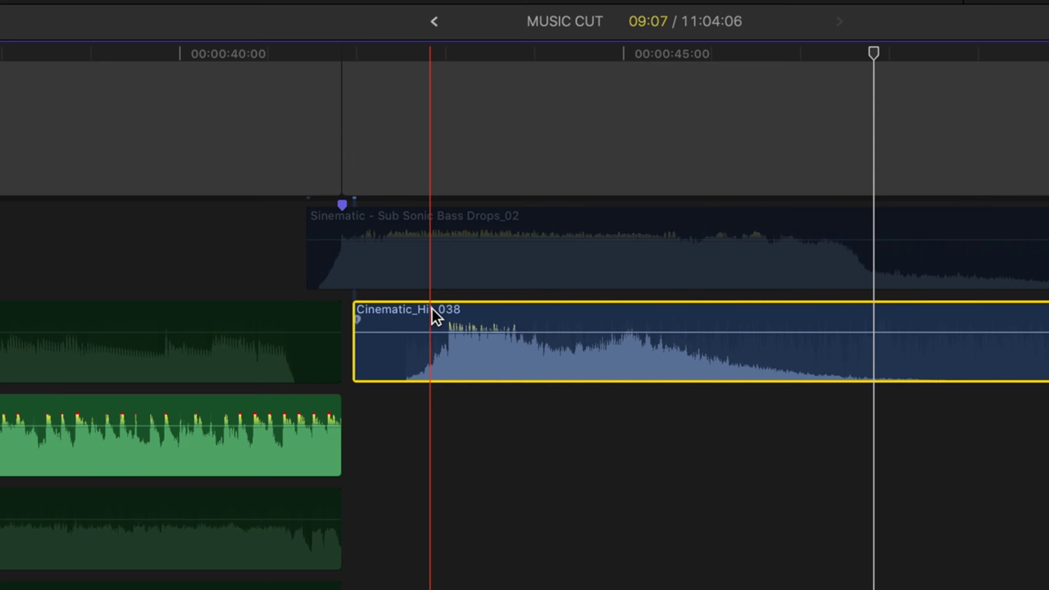
pyautogui.press('space')
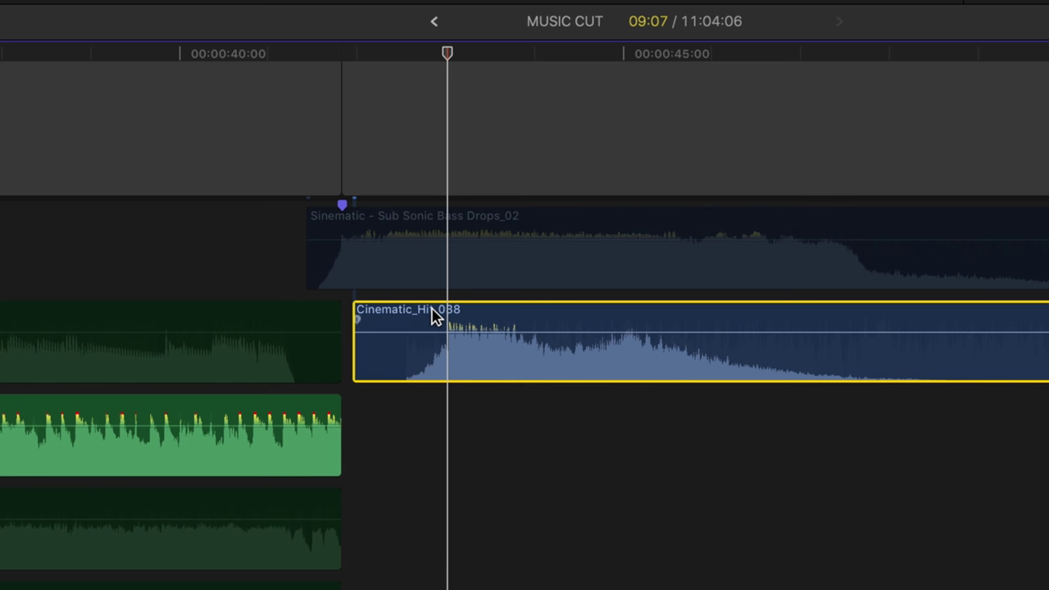
pyautogui.moveTo(435, 318); pyautogui.dragTo(359, 323)
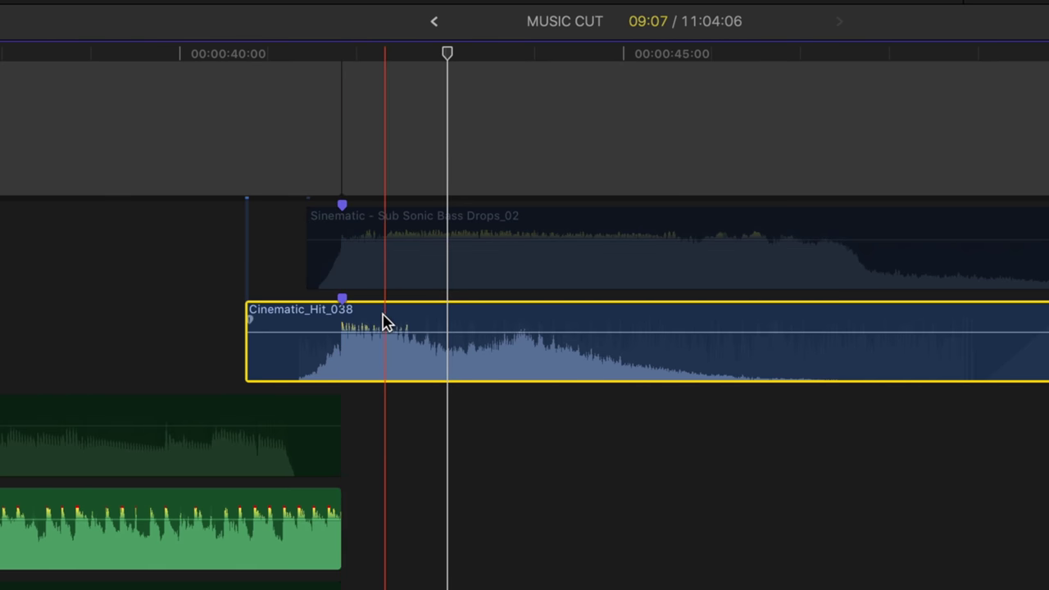
# Step: Lower the bass drop volume to about -2 dB, re-enable it and play the section
pyautogui.moveTo(470, 241); pyautogui.dragTo(492, 244)
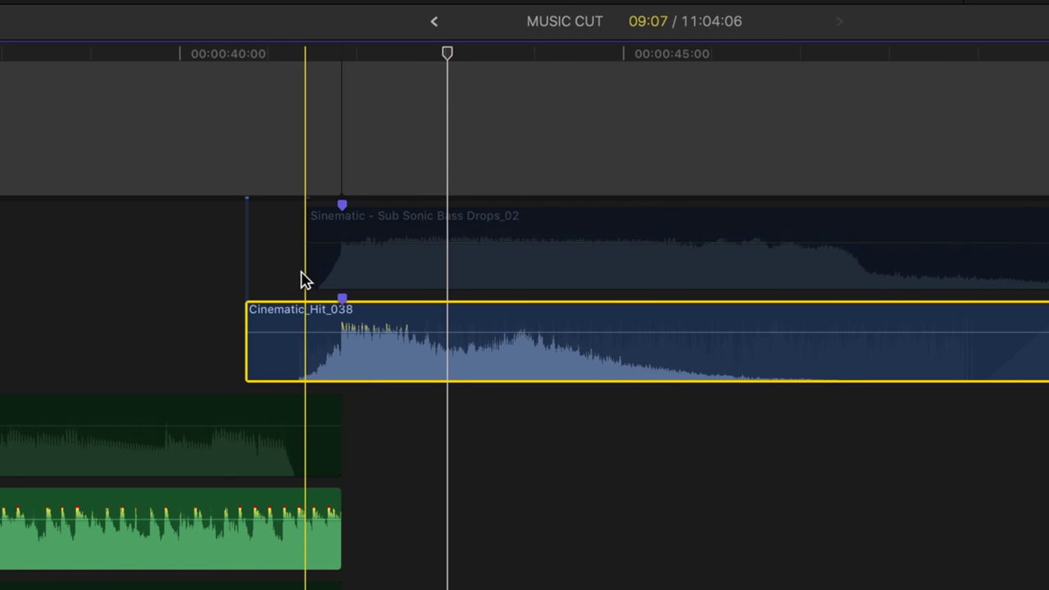
pyautogui.click(326, 228)
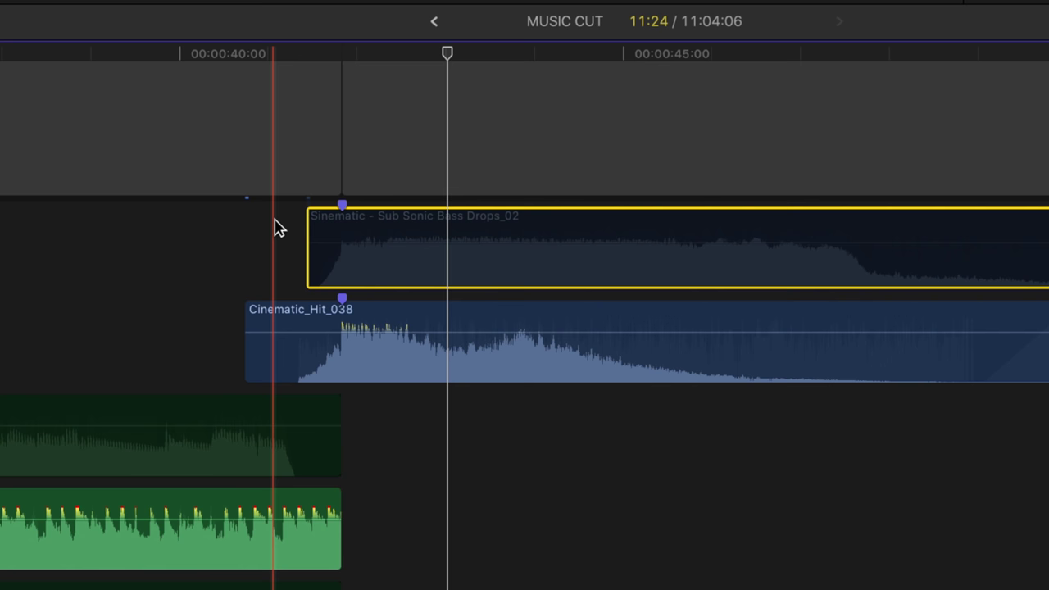
pyautogui.press('v')
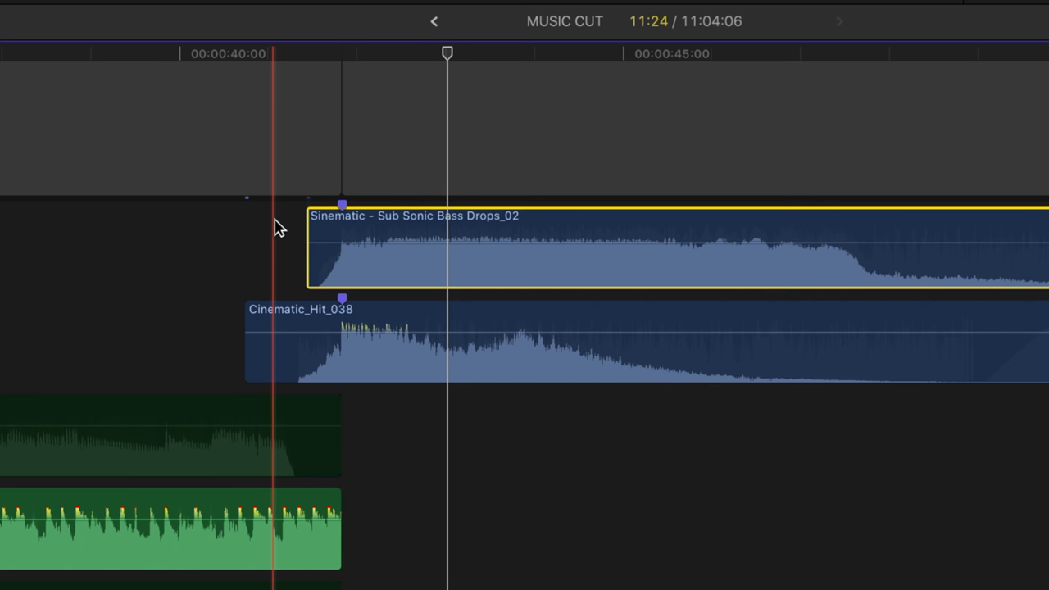
pyautogui.press('space')
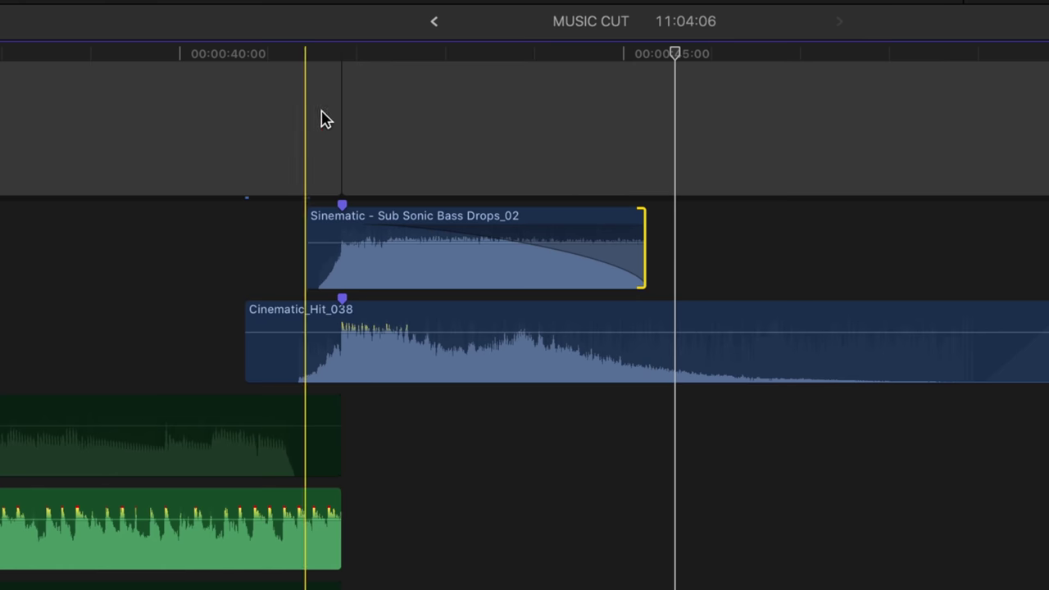
# Step: Duplicate Cinematic_Hit_038 onto a lower lane, reverse the copy, move it earlier and trim its start
pyautogui.click(432, 324)
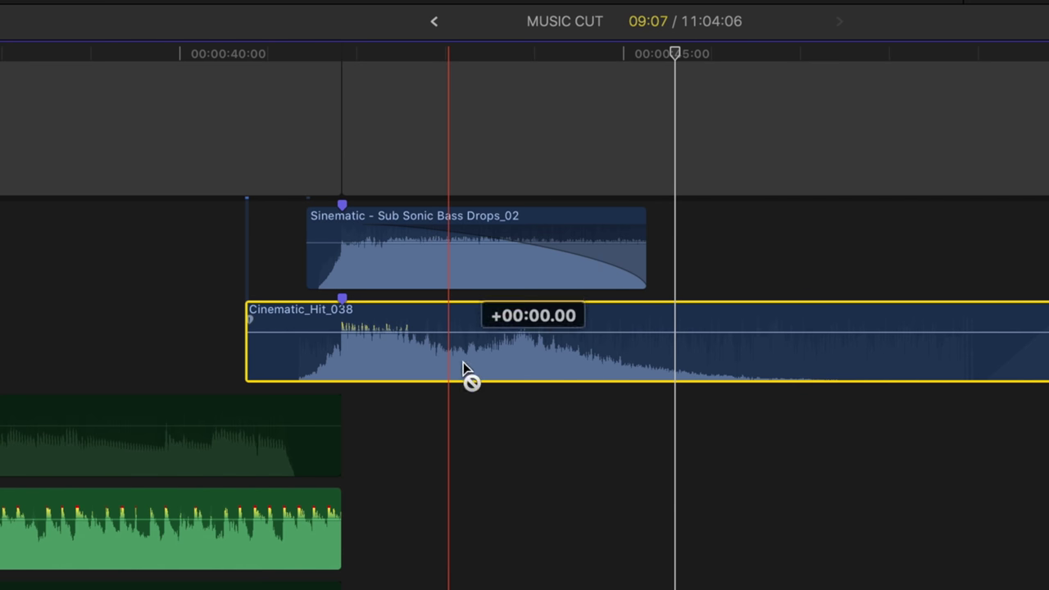
pyautogui.moveTo(463, 369); pyautogui.dragTo(452, 426)
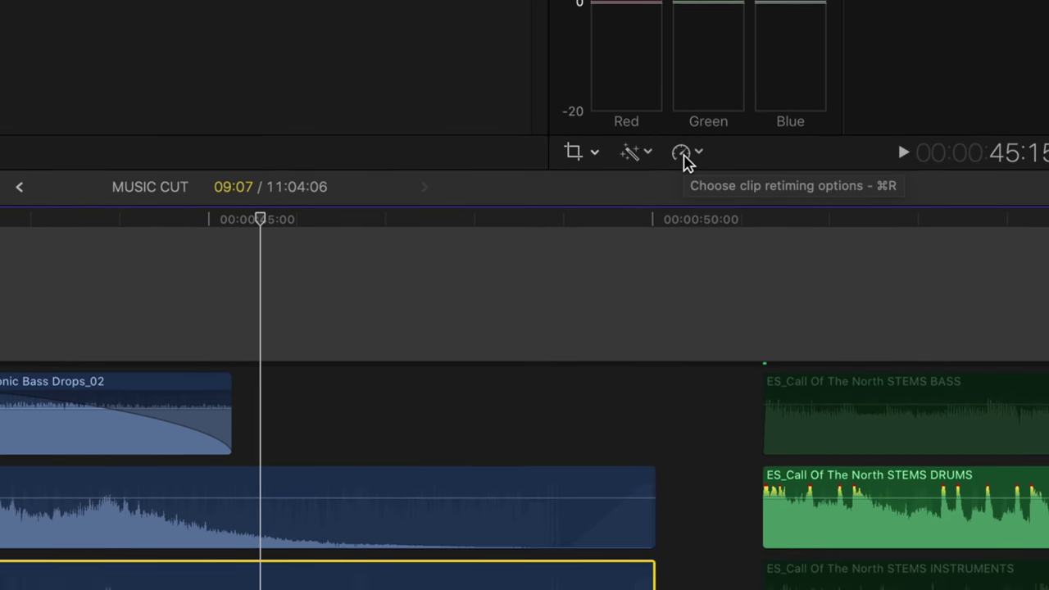
pyautogui.click(685, 157)
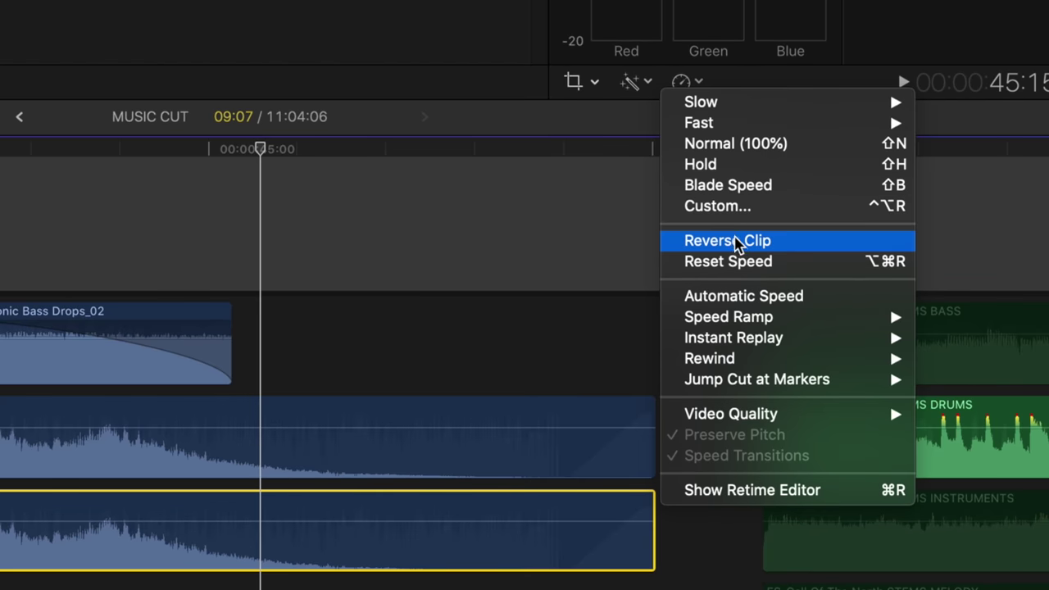
pyautogui.click(736, 241)
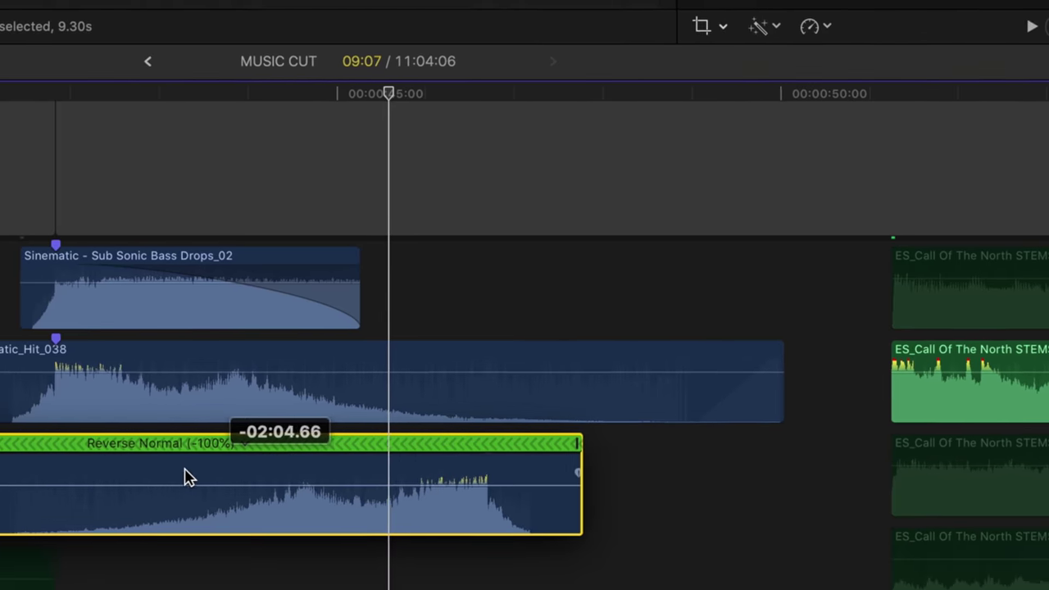
pyautogui.moveTo(184, 478)
pyautogui.mouseDown()
pyautogui.moveTo(115, 470)
pyautogui.moveTo(180, 462)
pyautogui.mouseUp()
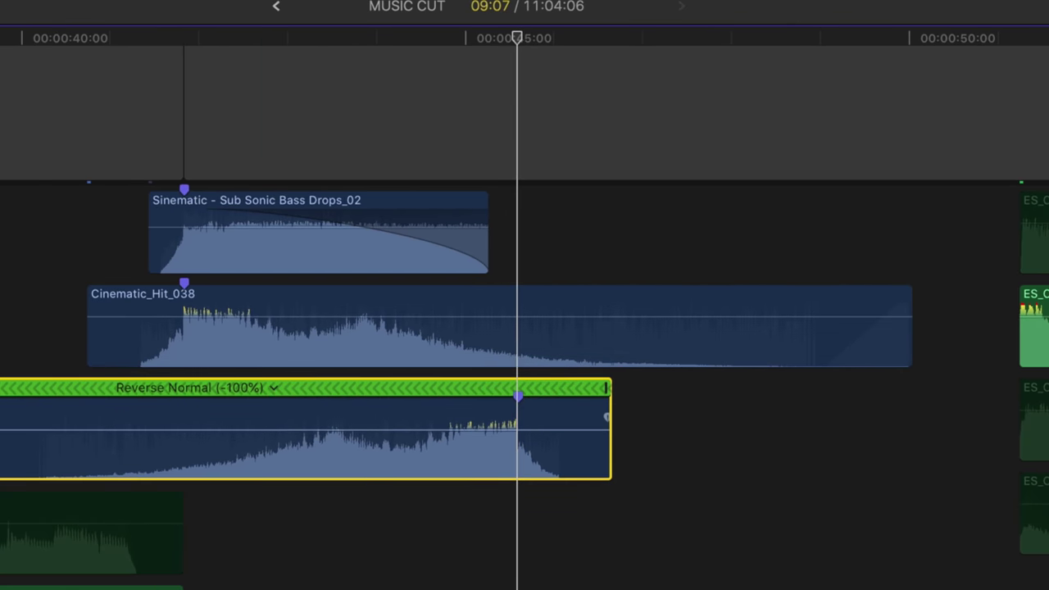
pyautogui.moveTo(3, 405); pyautogui.dragTo(357, 411)
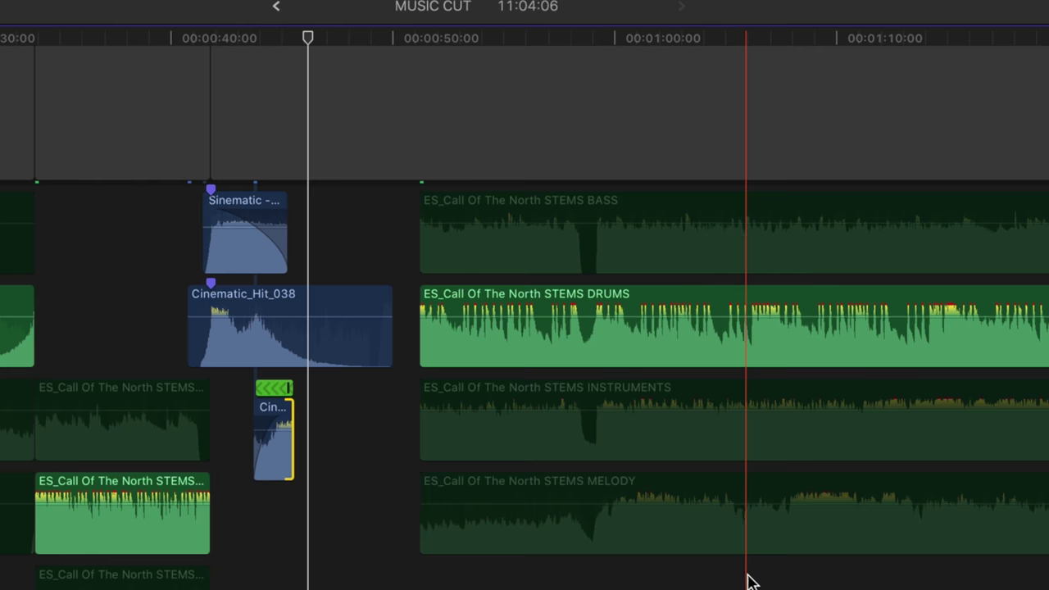
# Step: Select the bass, drums, instruments and melody stem clips and slide them earlier together
pyautogui.moveTo(749, 577); pyautogui.dragTo(664, 262)
pyautogui.moveTo(648, 221); pyautogui.dragTo(433, 246)
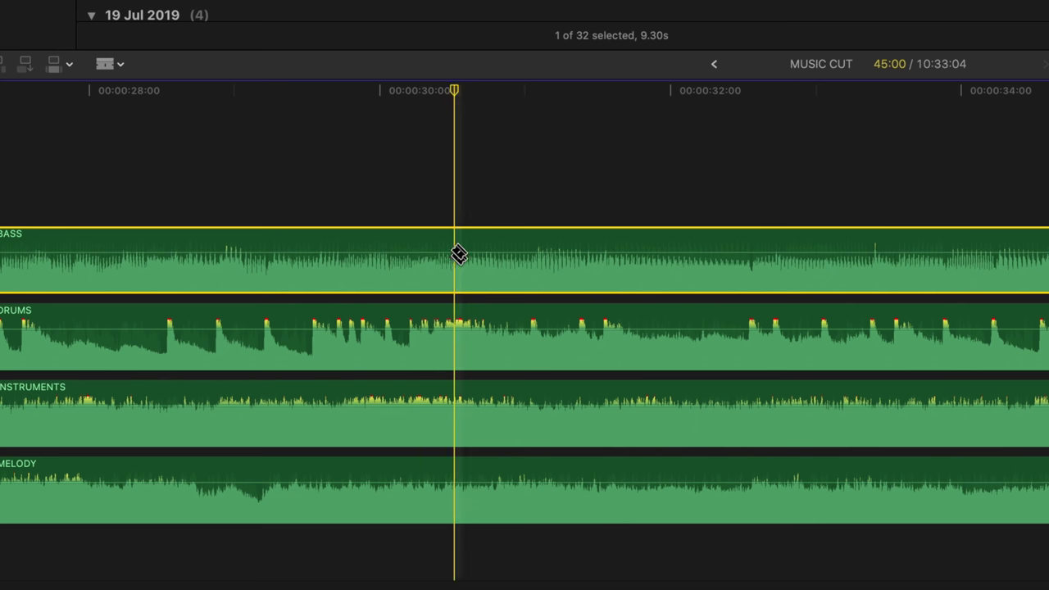
# Step: Split all four stems at two playhead positions a few frames apart
pyautogui.press('super+shift+b')
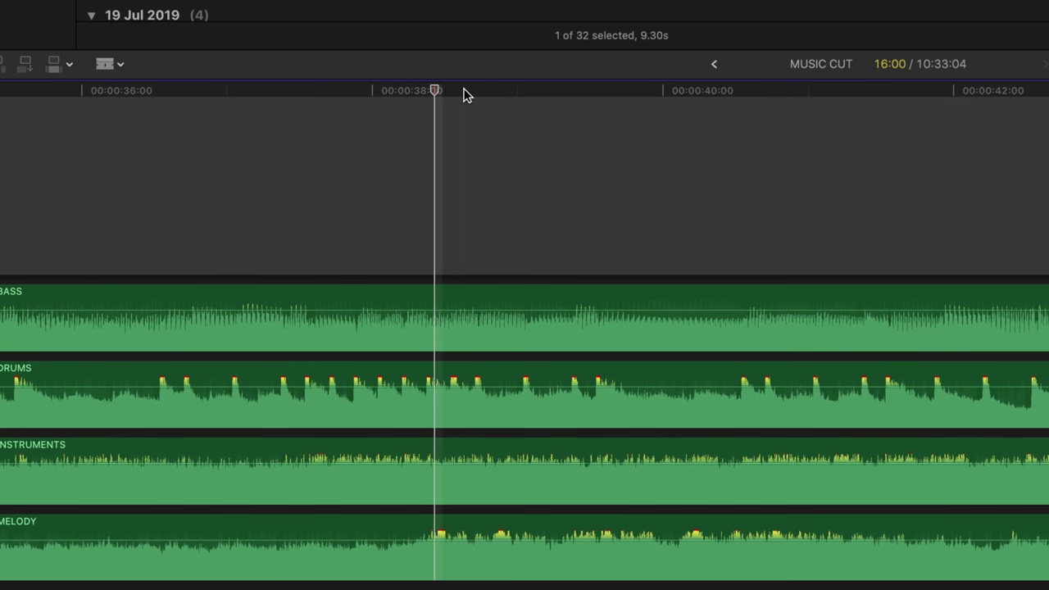
pyautogui.press('Right')
pyautogui.press('Right')
pyautogui.press('Right')
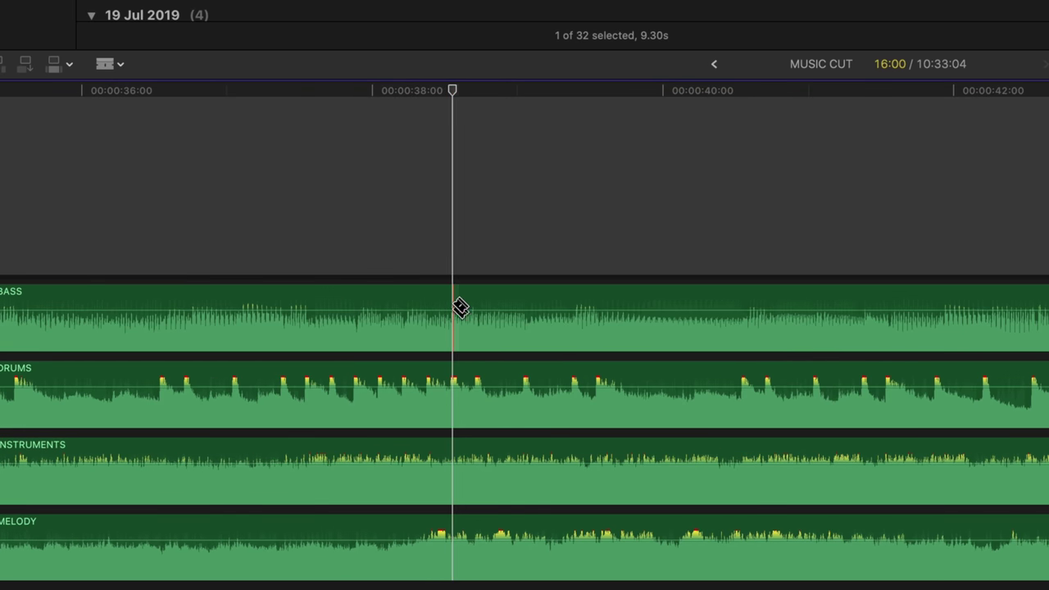
pyautogui.press('super+shift+b')
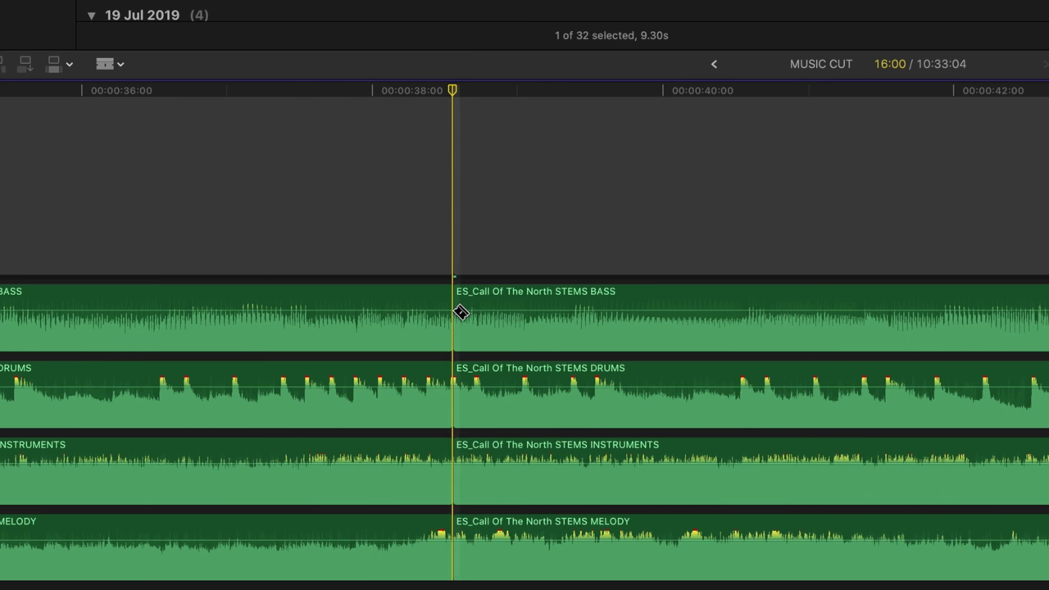
# Step: Delete the middle stem section, closing the gap, and play back the new transition
pyautogui.scroll(-3, 427, 278)
pyautogui.press('a')
pyautogui.moveTo(297, 487); pyautogui.dragTo(238, 33)
pyautogui.press('Delete')
pyautogui.scroll(-3, 770, 227)
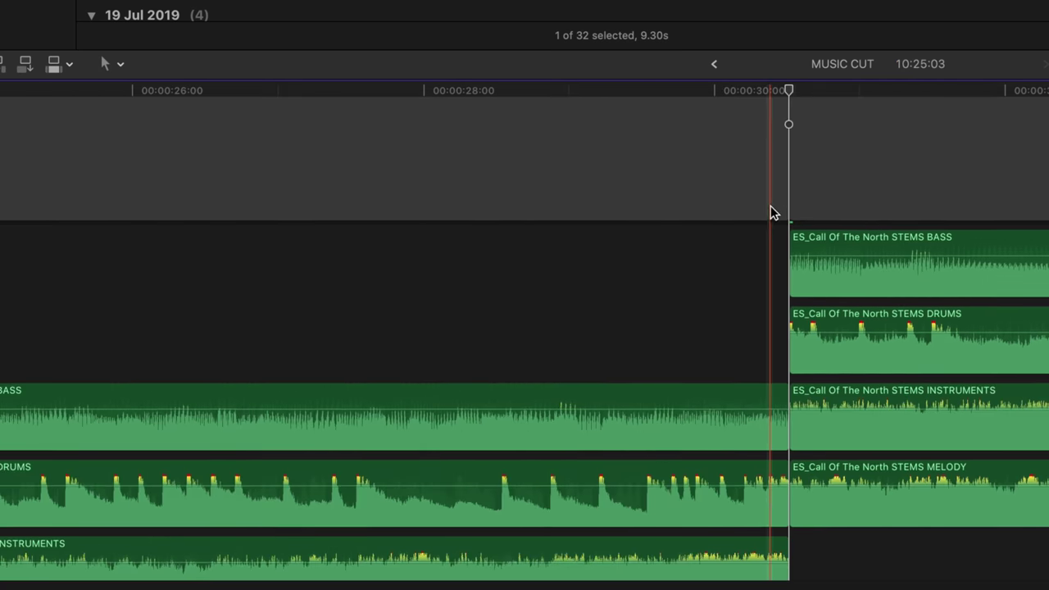
pyautogui.press('space')
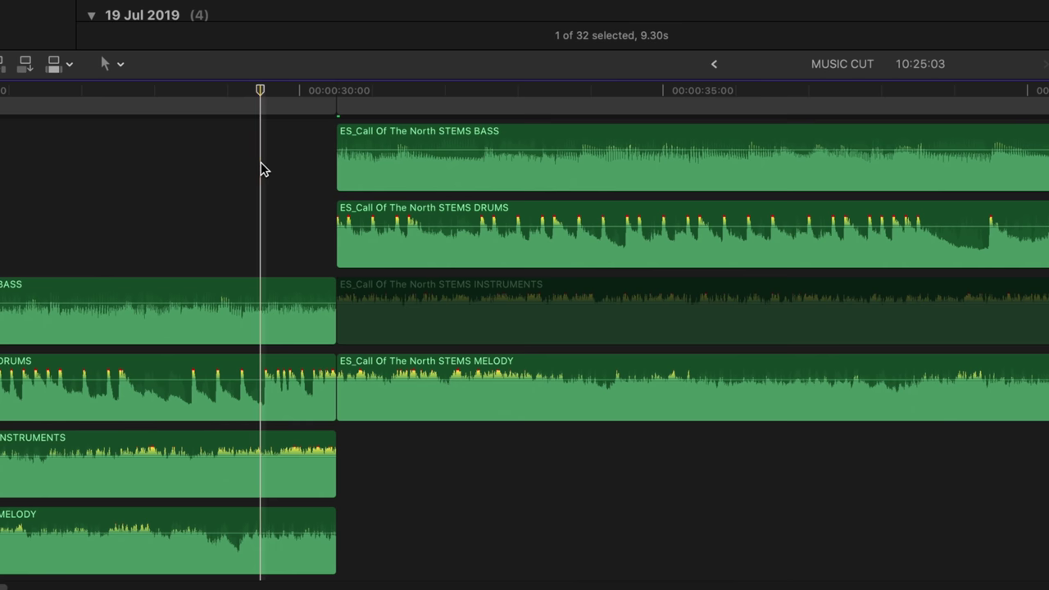
# Step: Blade the stems at the join, disable the short overlapping pieces, and play the transition
pyautogui.press('space')
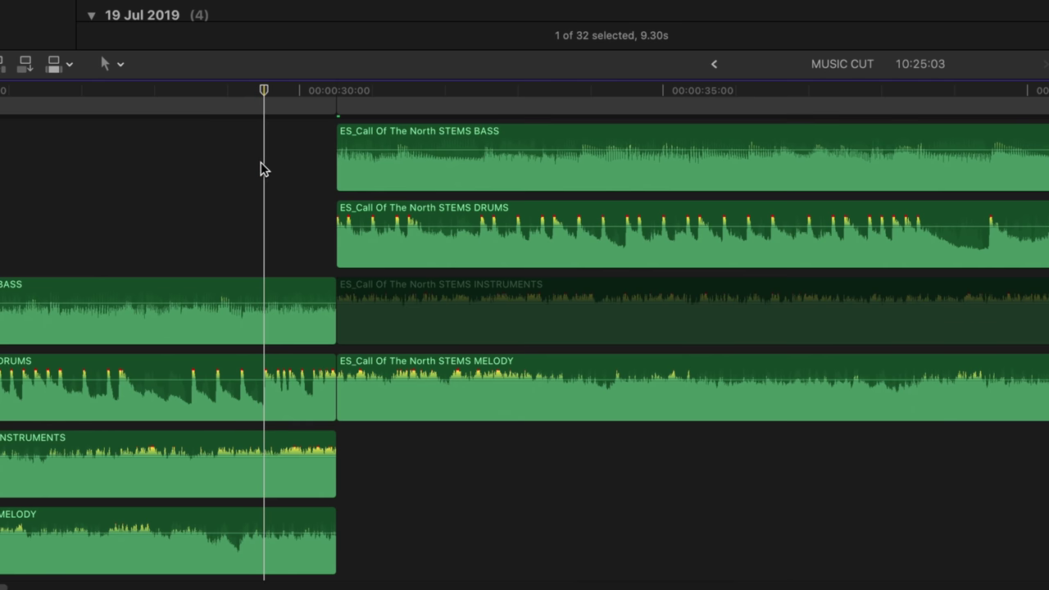
pyautogui.press('b')
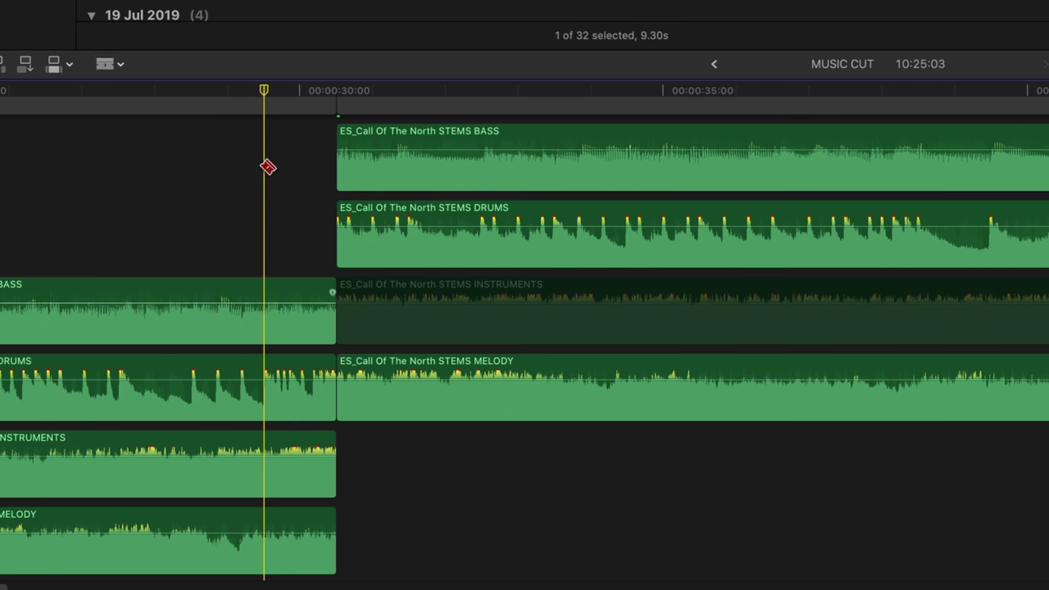
pyautogui.click(273, 297)
pyautogui.press('a')
pyautogui.press('c')
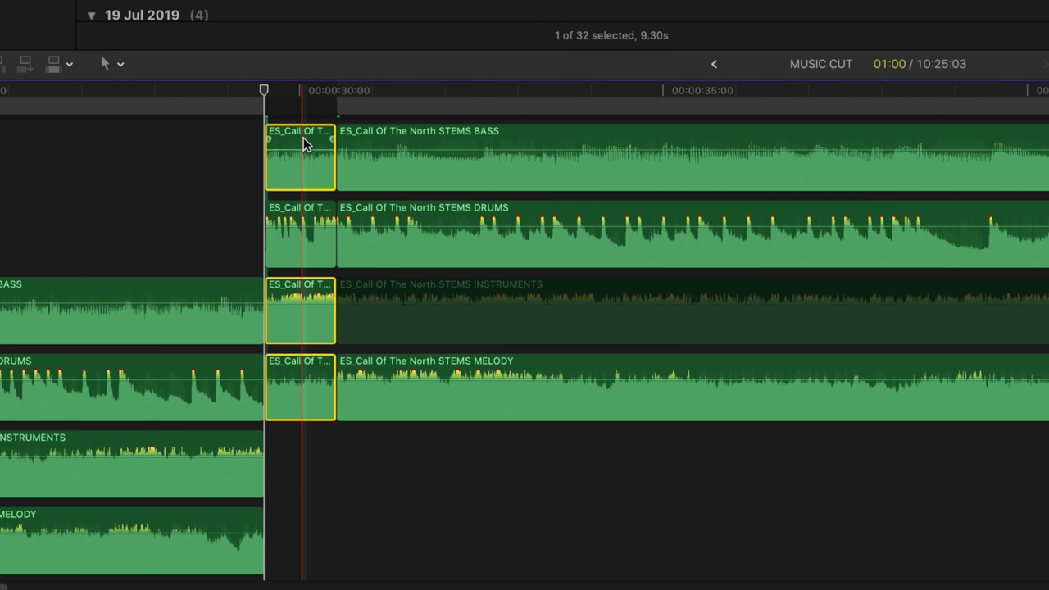
pyautogui.press('v')
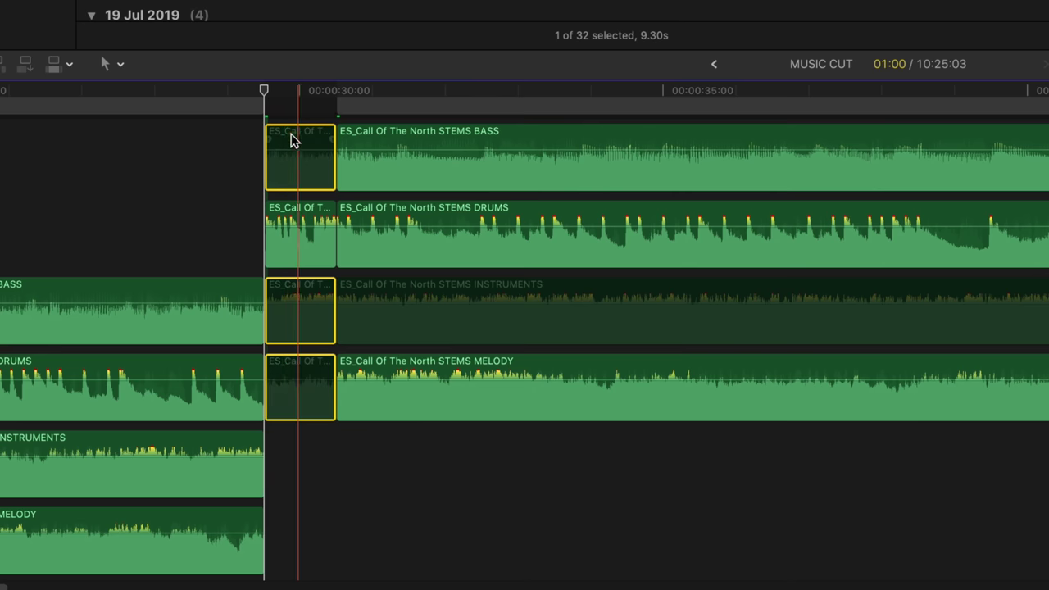
pyautogui.press('space')
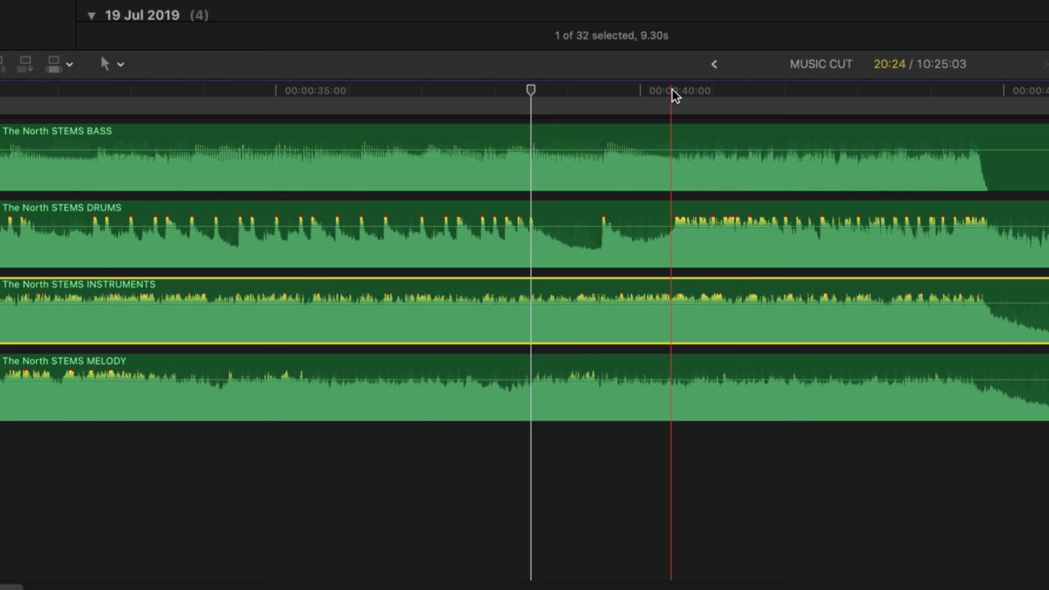
# Step: Split all stems at 00:00:40:00 and disable the later INSTRUMENTS piece
pyautogui.click(672, 95)
pyautogui.press('b')
pyautogui.keyDown('shift'); pyautogui.click(685, 160); pyautogui.keyUp('shift')
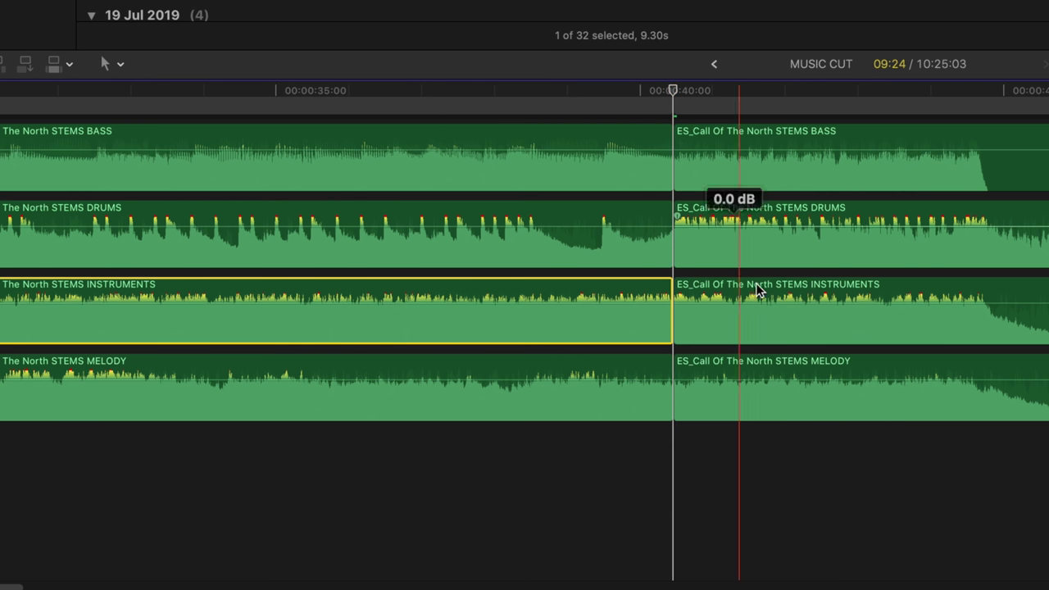
pyautogui.click(825, 292)
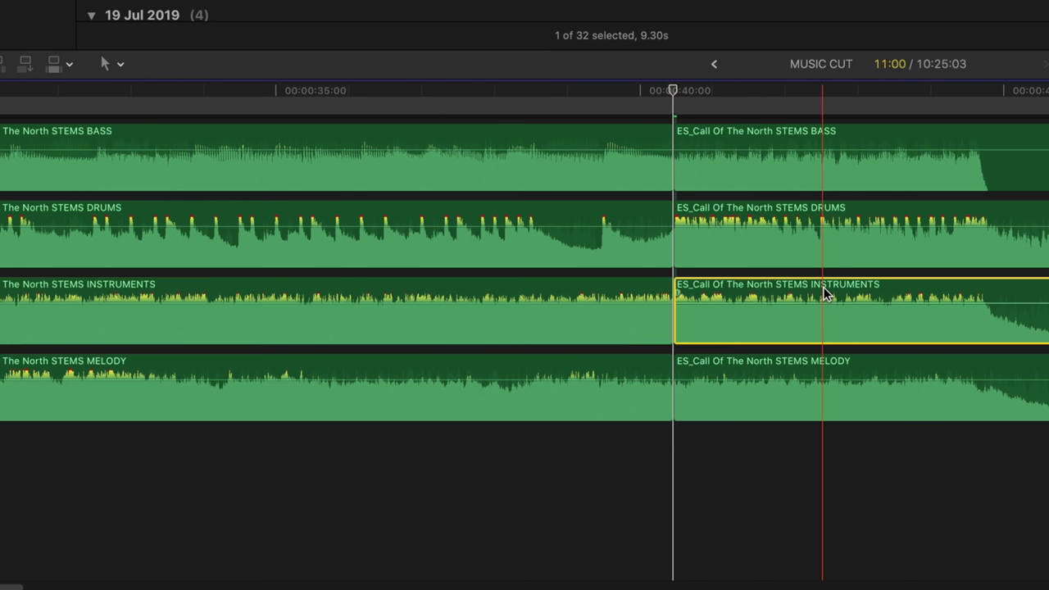
pyautogui.press('v')
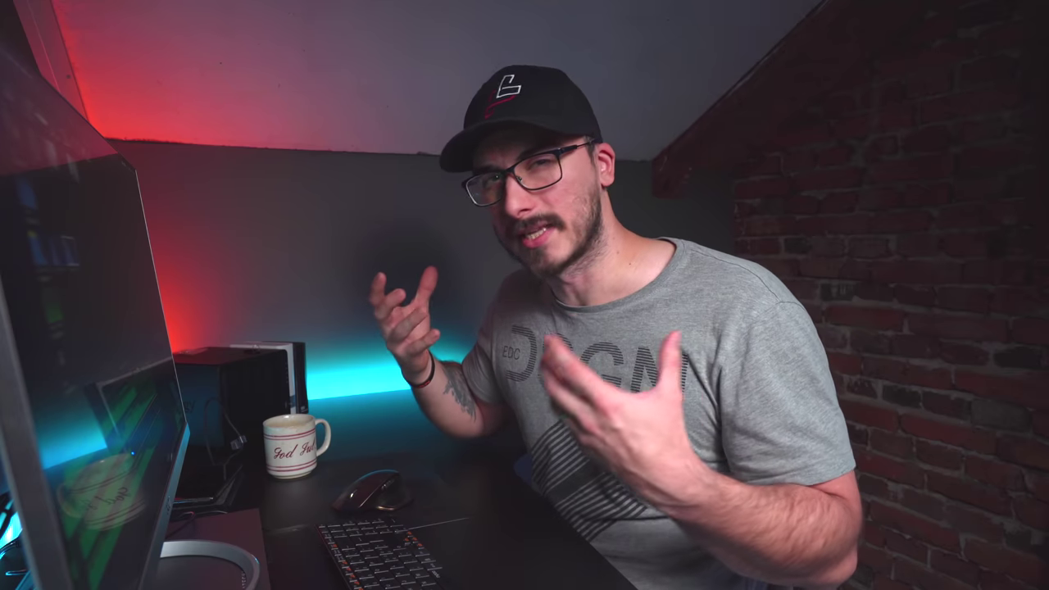